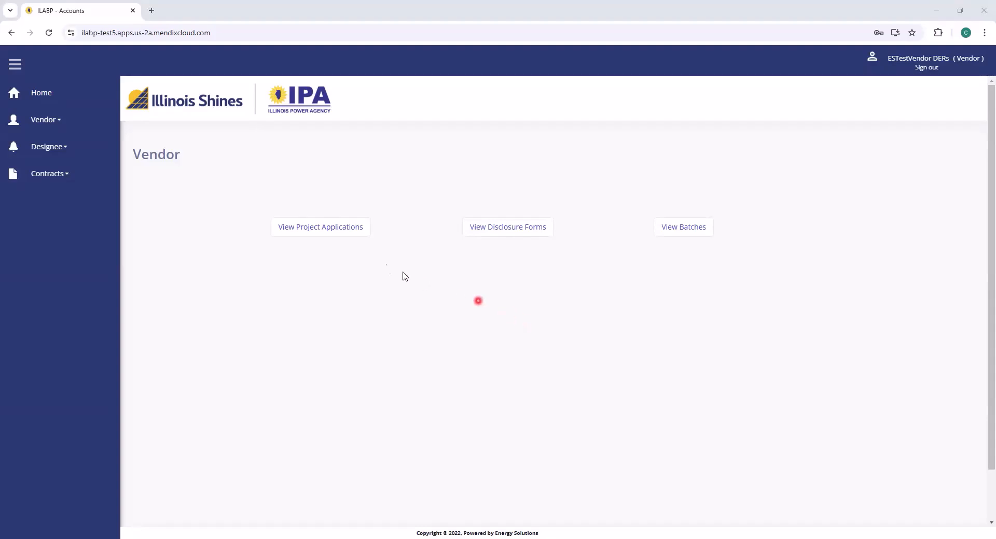
- Open the Part II application of the project Energy Solutions Test Form 2 from the vendor's project applications
left_click(331, 233)
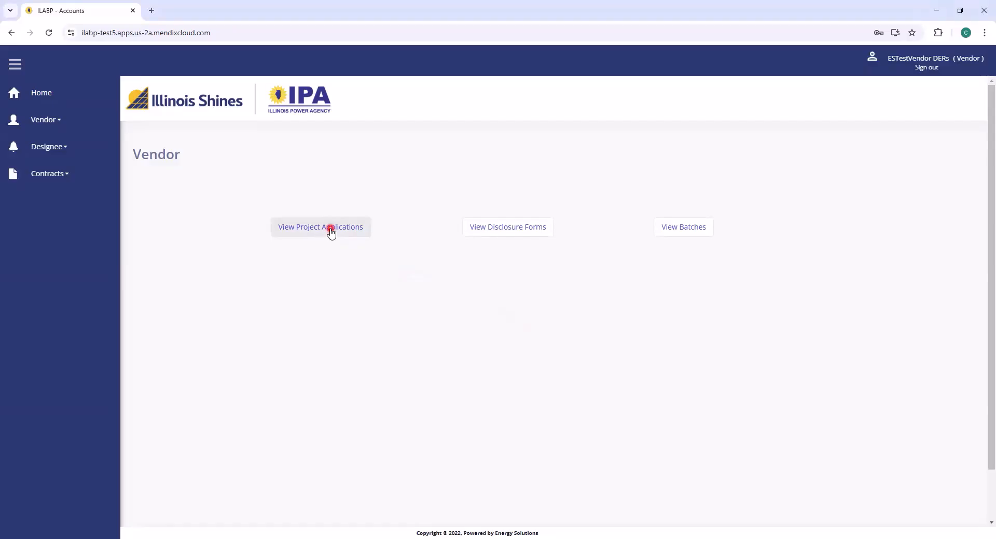
left_click(331, 233)
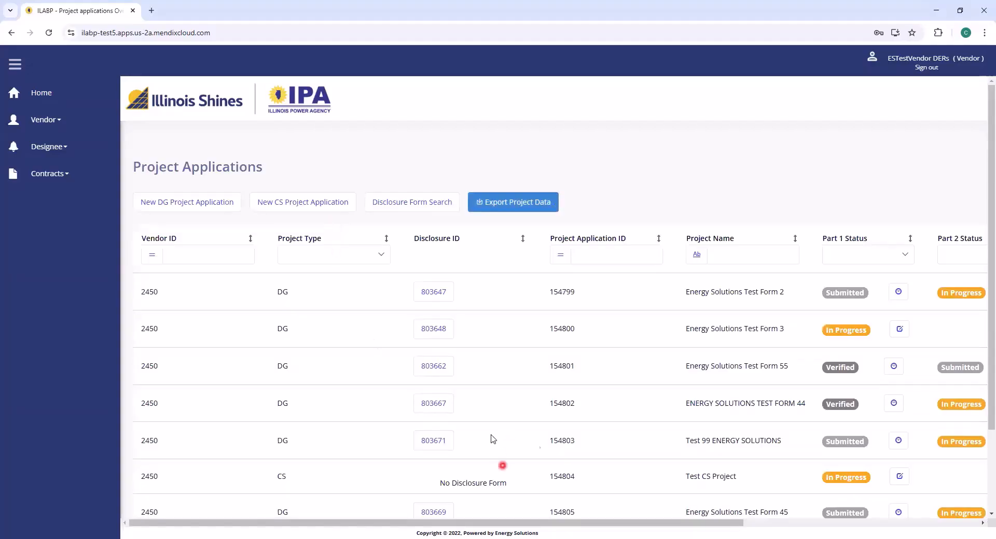
left_click(627, 524)
left_click_drag(726, 525, 946, 527)
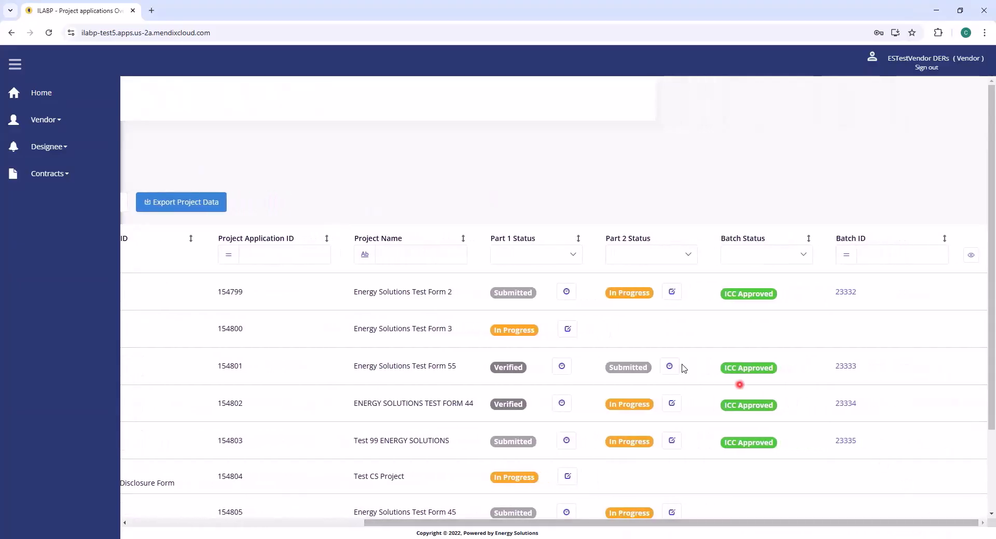
left_click(676, 294)
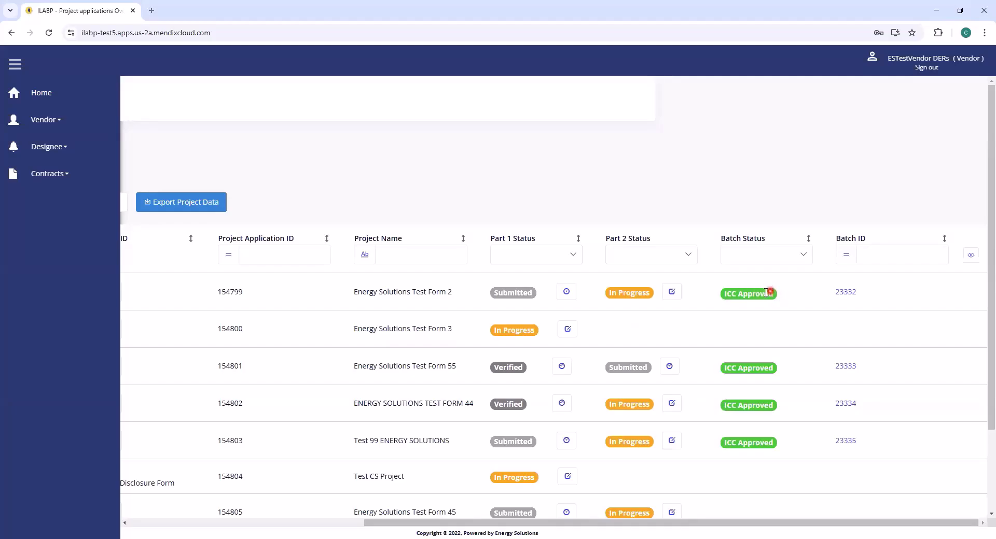
left_click(672, 293)
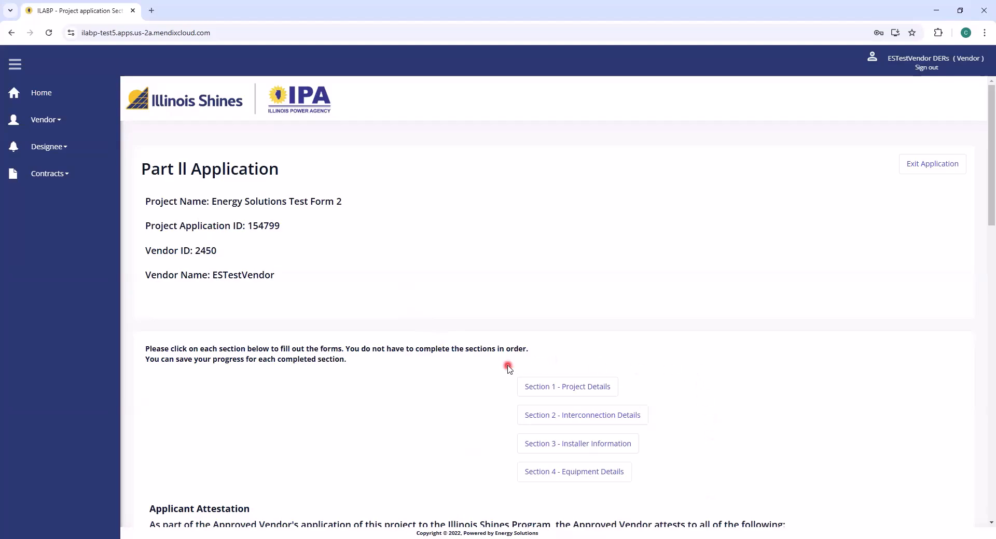
- Open Section 1 - Project Details and answer No to whether the system still matches the Part 1 information
scroll(509, 368, "down", 1)
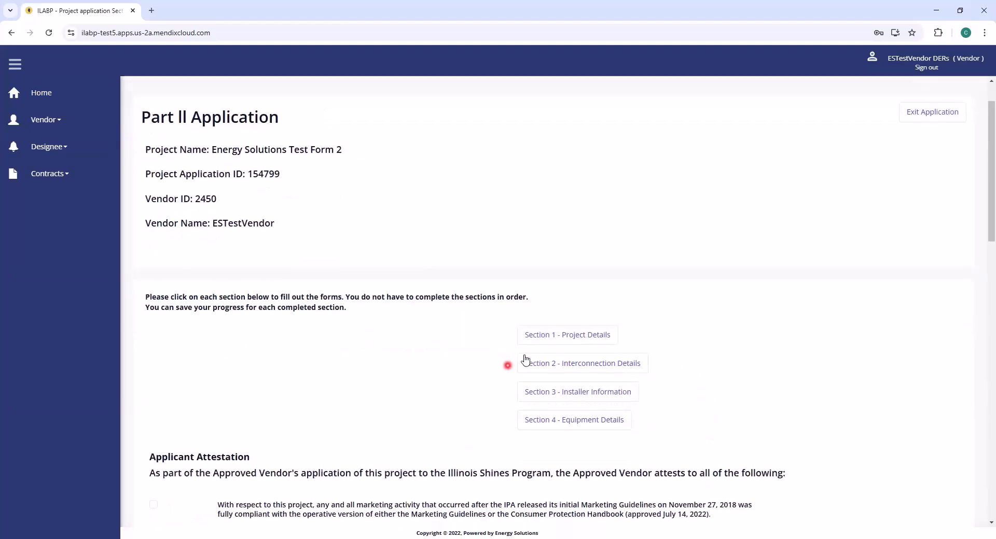
left_click(555, 339)
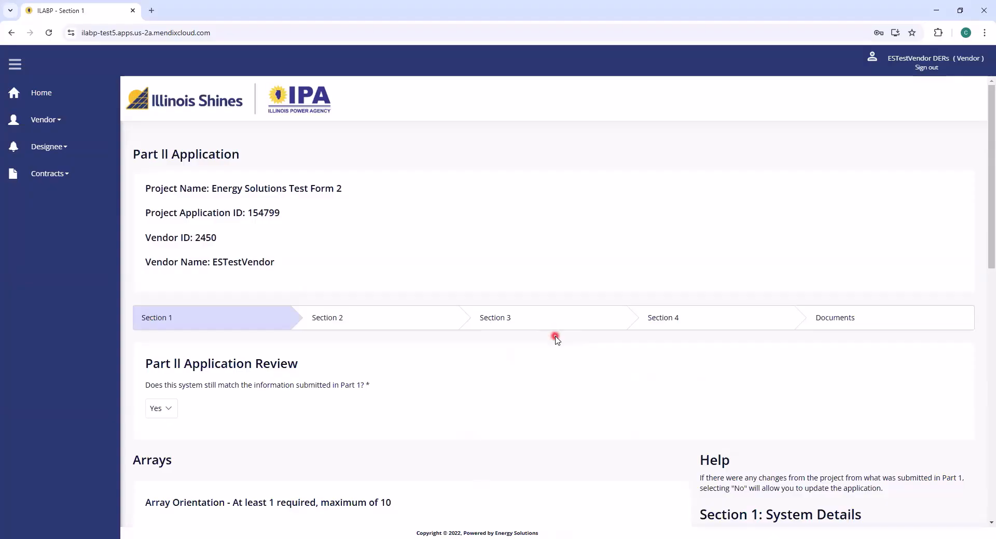
scroll(471, 334, "down", 1)
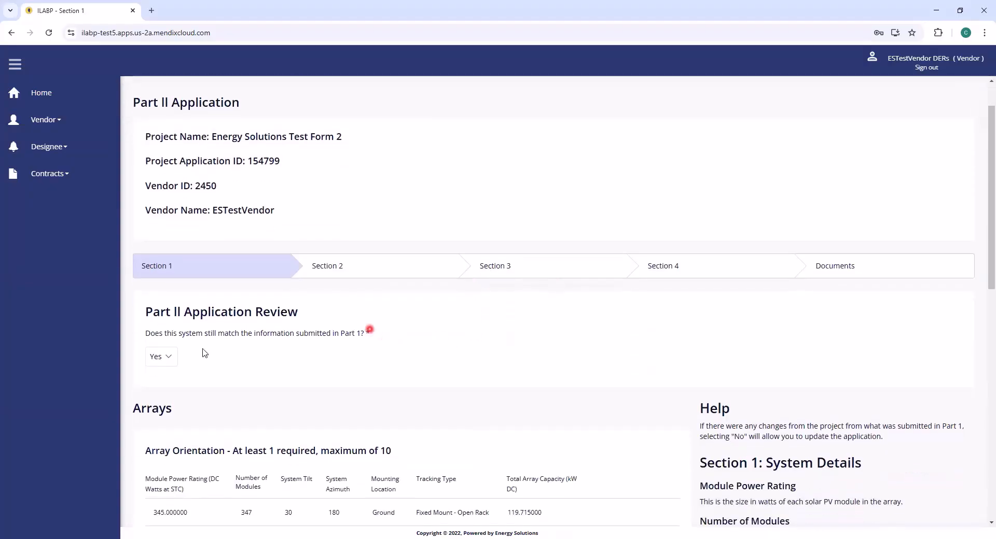
scroll(233, 338, "down", 2)
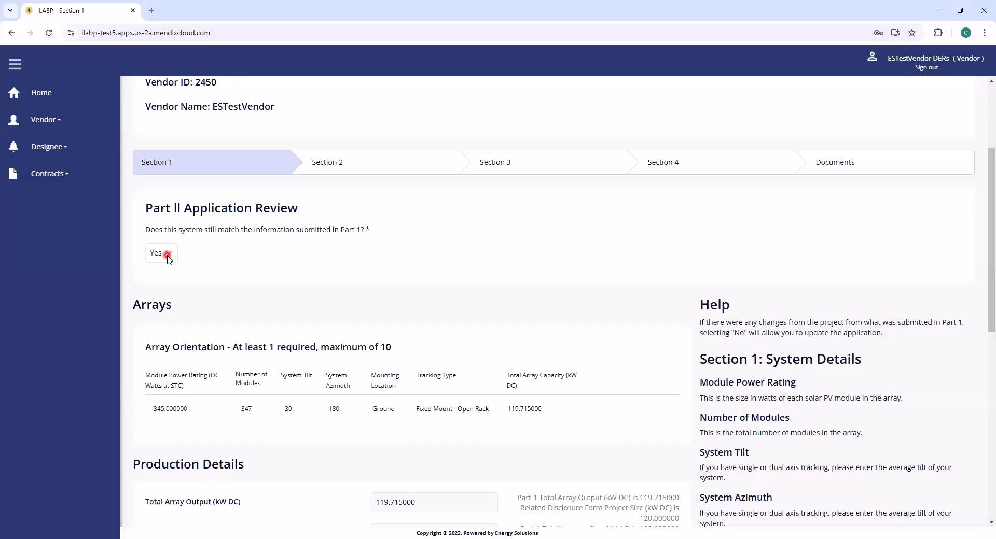
left_click(167, 255)
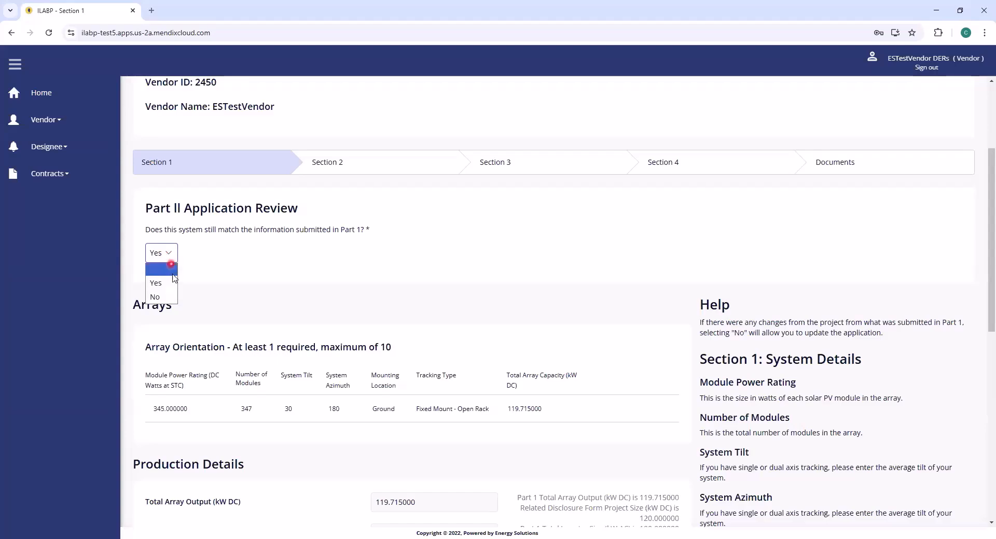
left_click(169, 299)
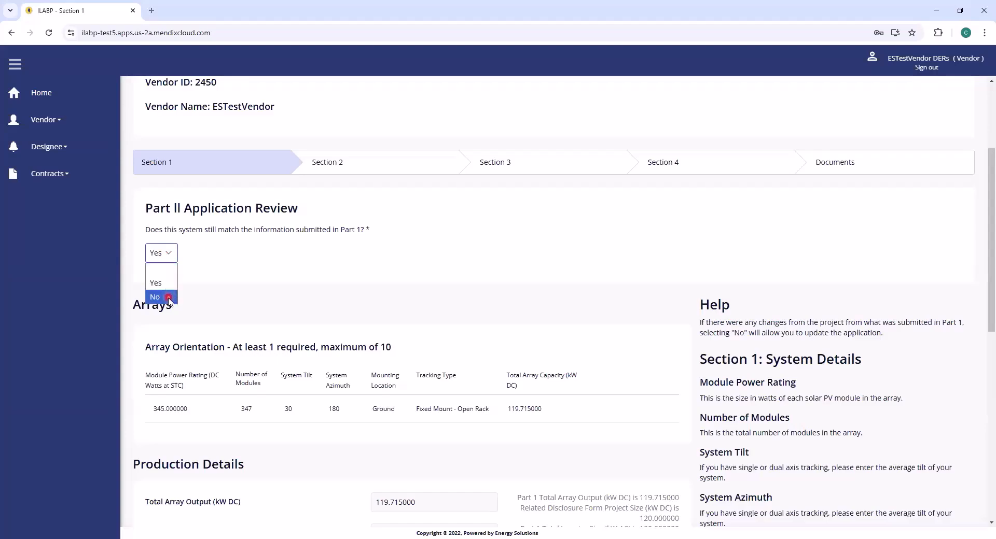
left_click(575, 295)
- Set the Custom Capacity Factor in the REC Details to 14.5% and recalculate the REC values
scroll(575, 295, "down", 1)
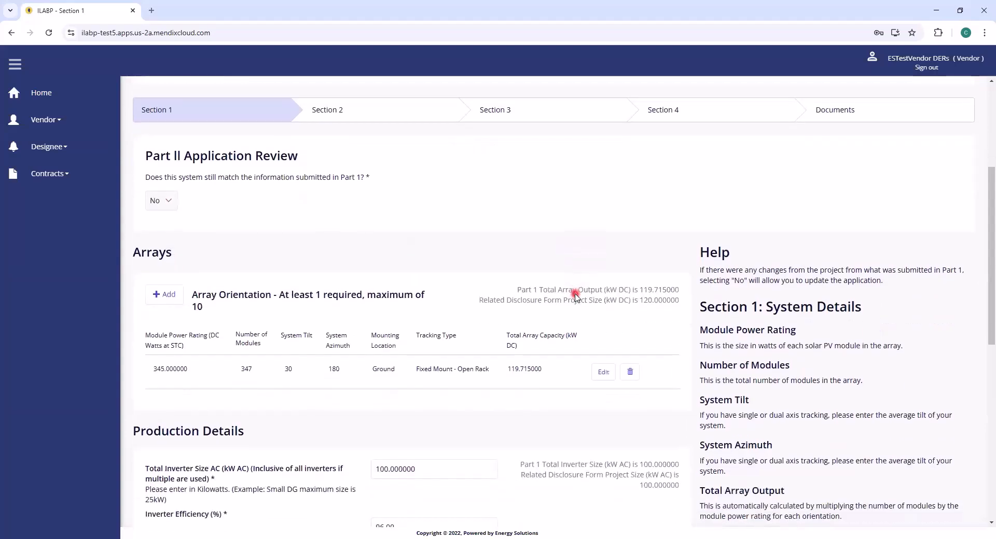
scroll(575, 295, "down", 1)
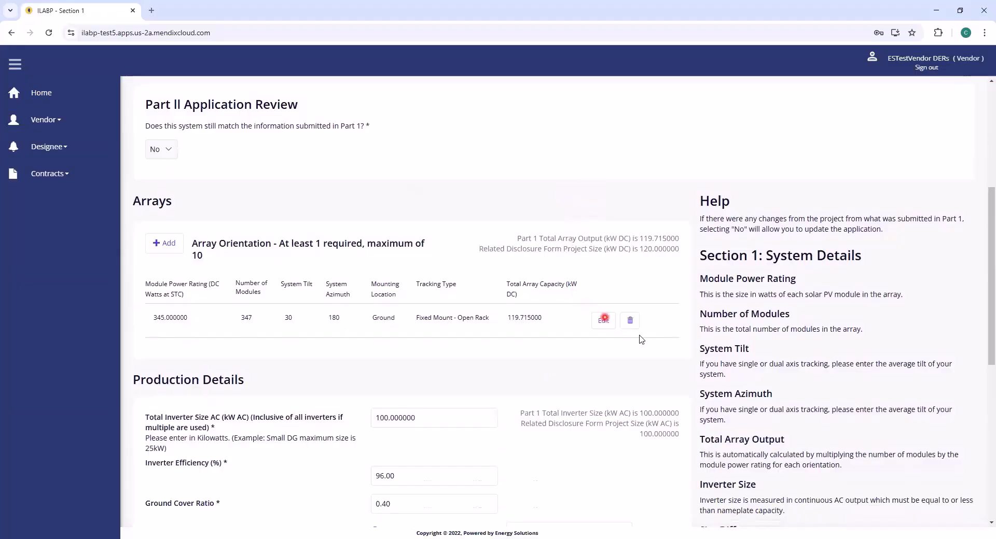
scroll(639, 337, "down", 2)
scroll(639, 337, "down", 4)
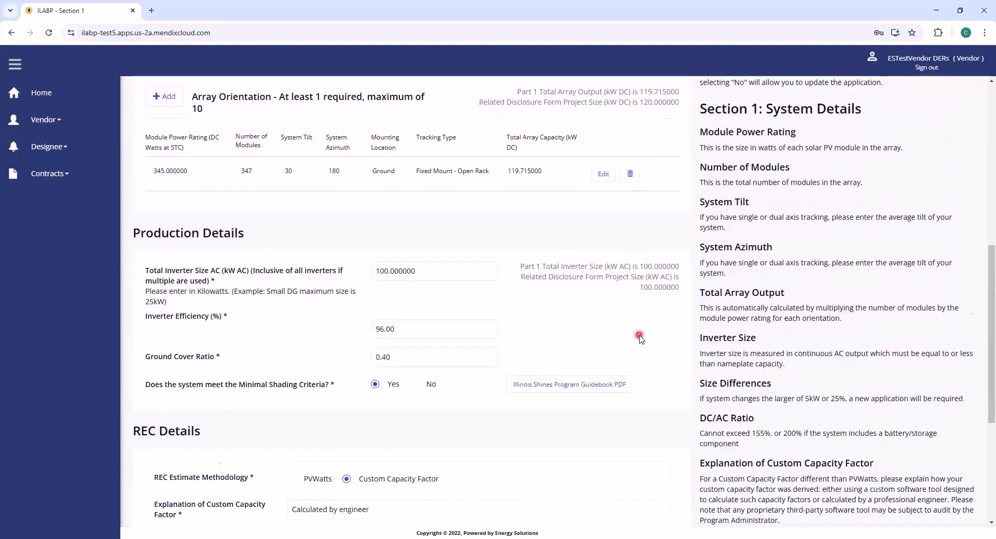
left_click(340, 382)
double_click(340, 382)
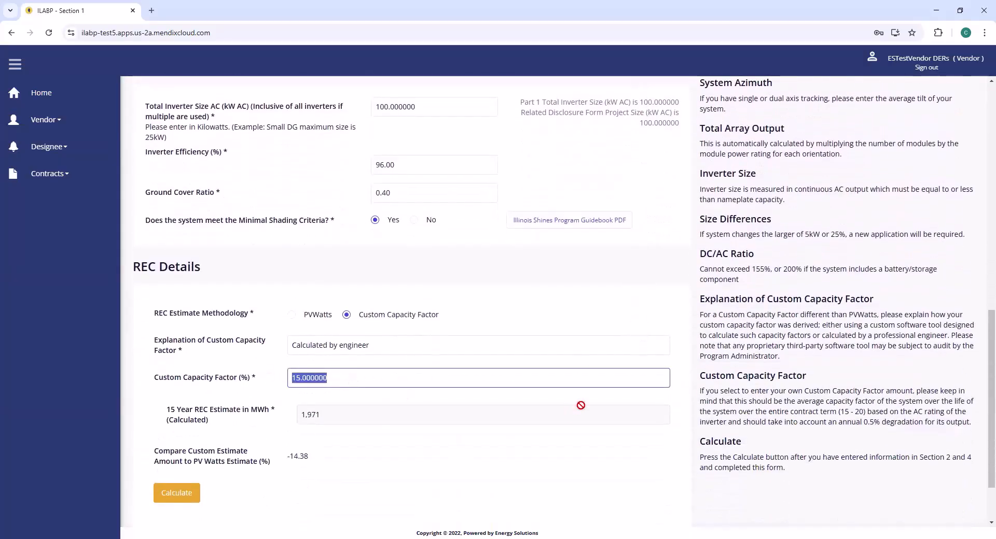
type("14.5")
key("Tab")
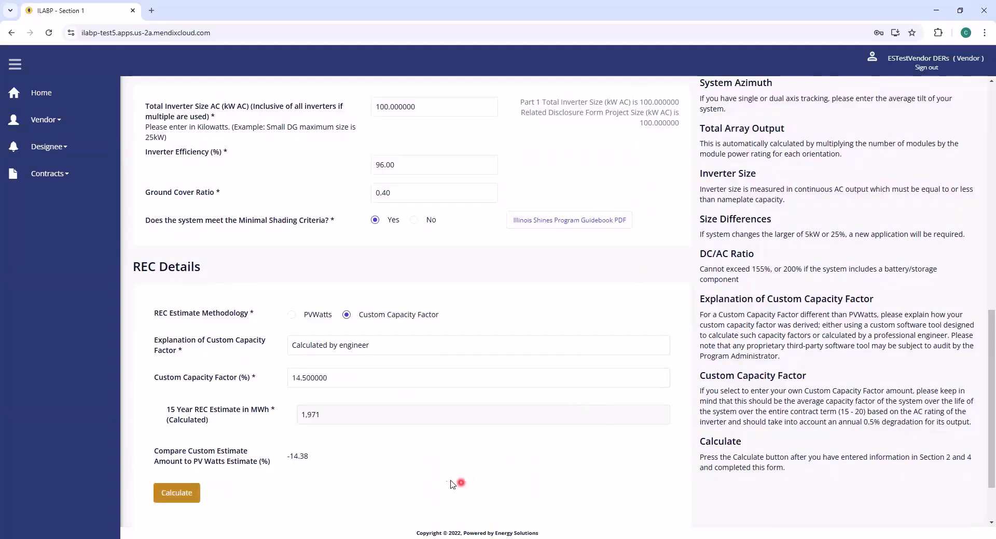
left_click(177, 494)
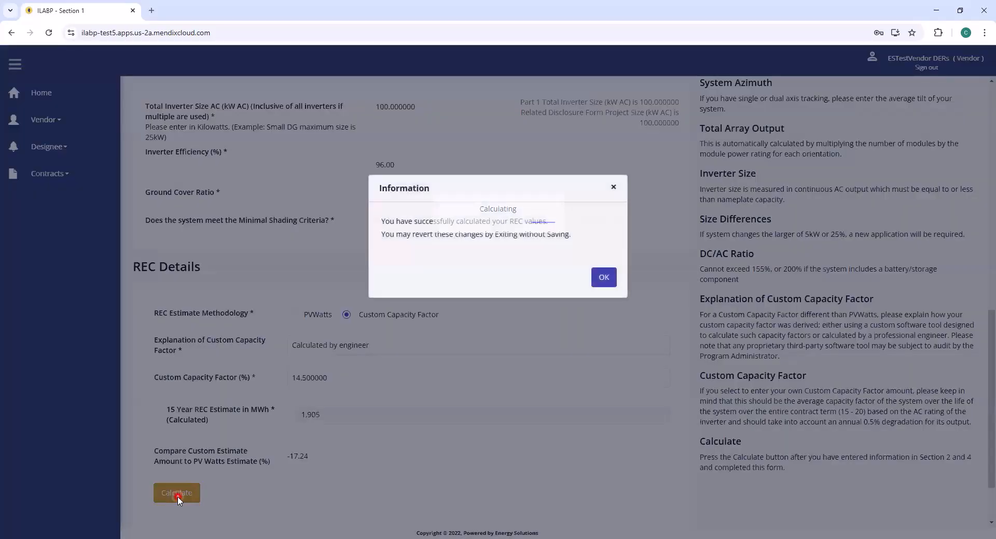
left_click(607, 283)
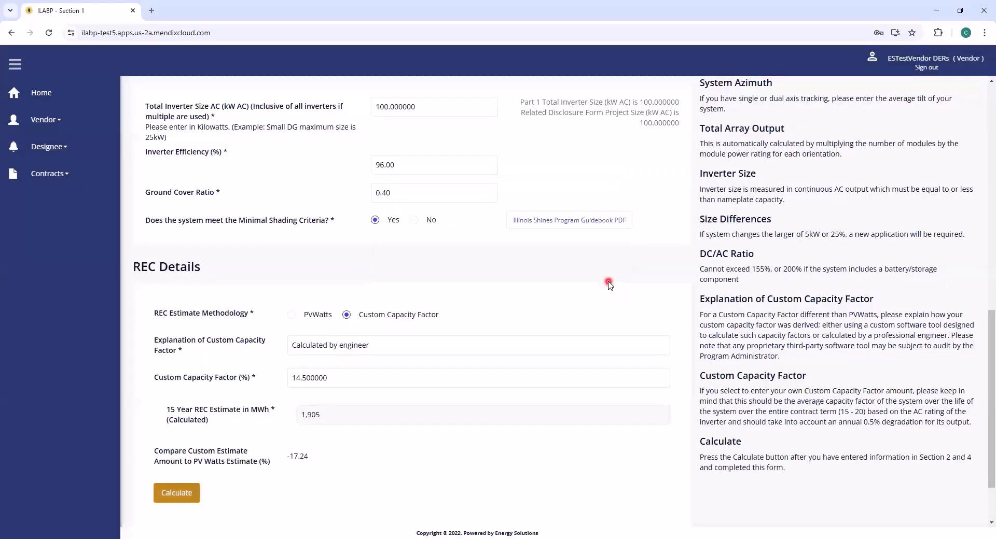
- Save Section 1 and continue to Section 2, dismissing the information message
scroll(608, 285, "down", 2)
left_click(652, 488)
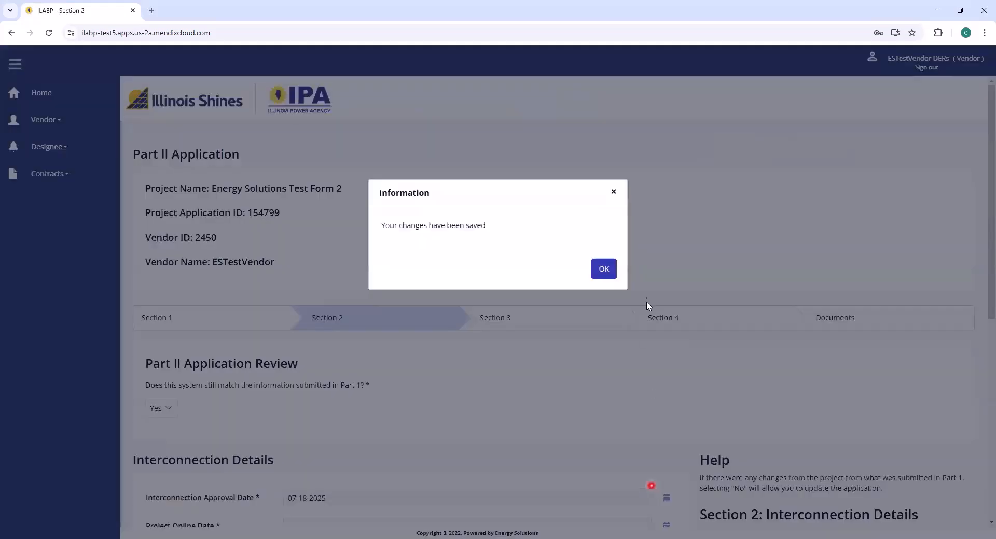
left_click(602, 269)
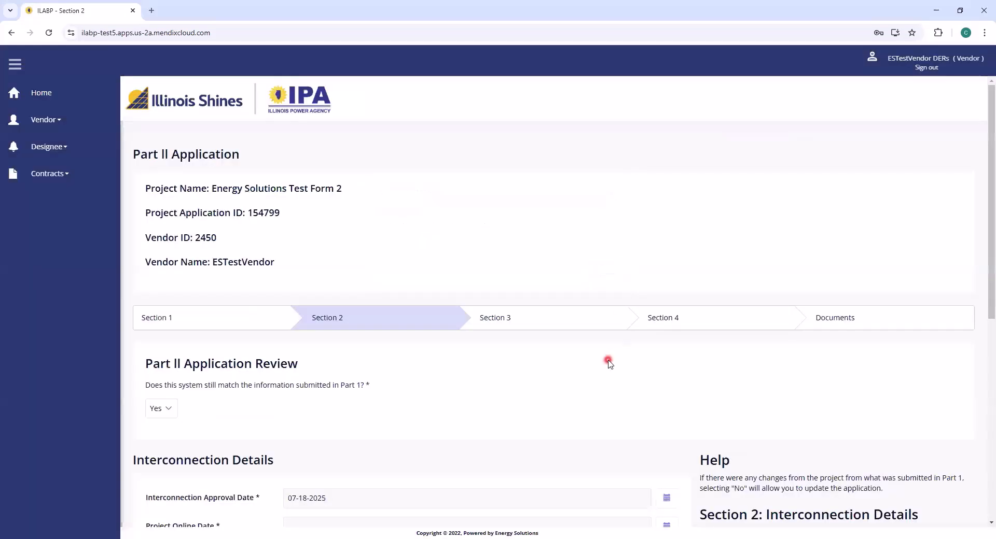
- Answer No in Section 2 to whether the system still matches the information submitted in Part 1
scroll(608, 360, "down", 4)
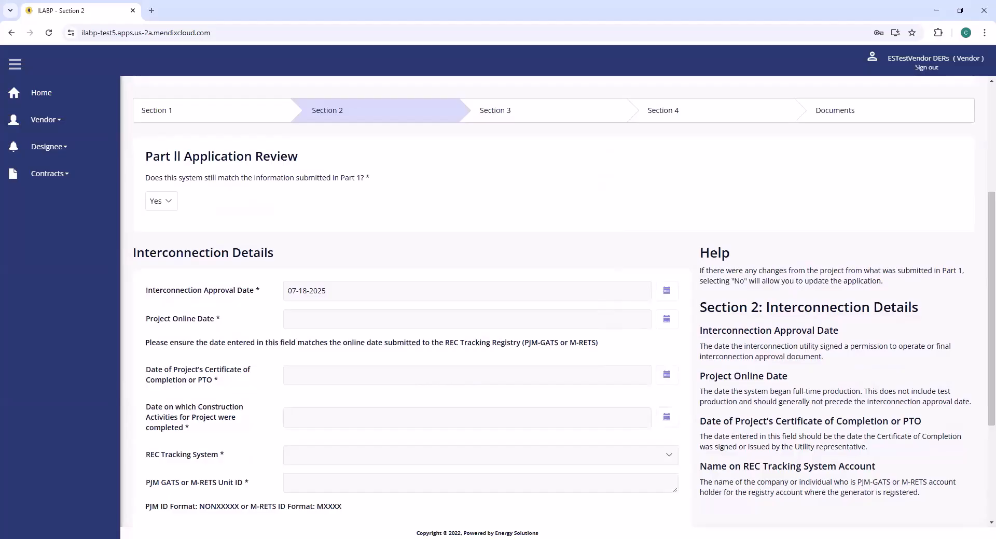
left_click(168, 202)
left_click(167, 244)
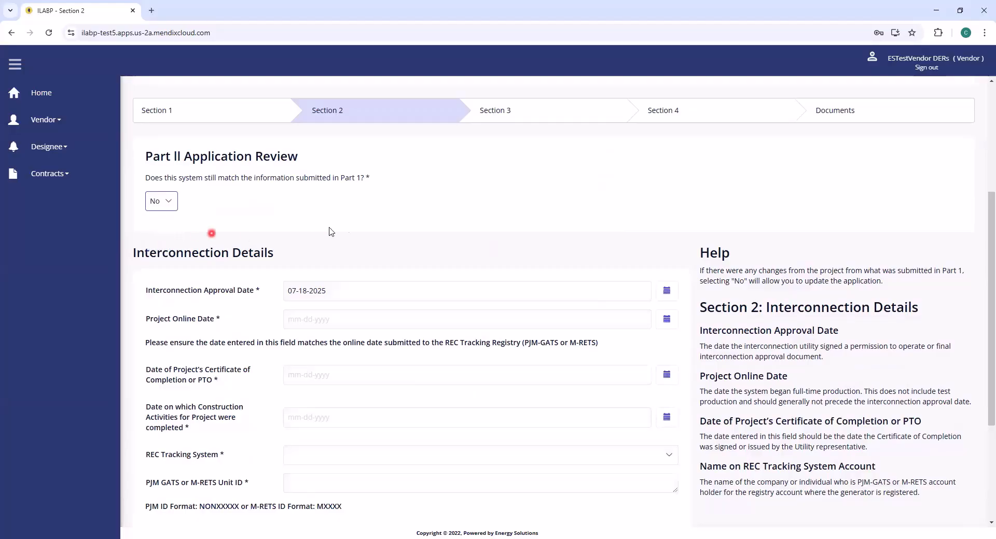
- Set the Interconnection Approval Date to 11-13-2024
scroll(361, 224, "down", 1)
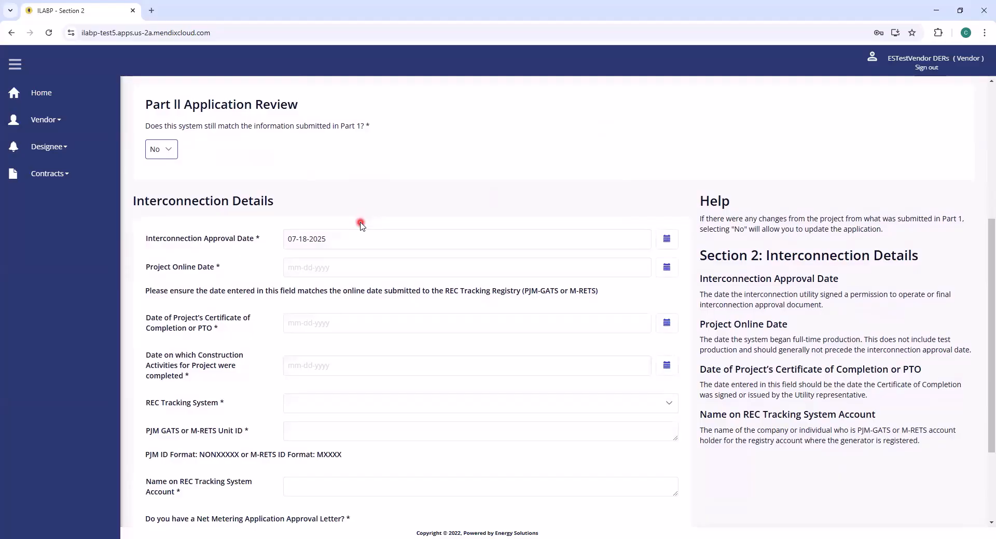
left_click(664, 240)
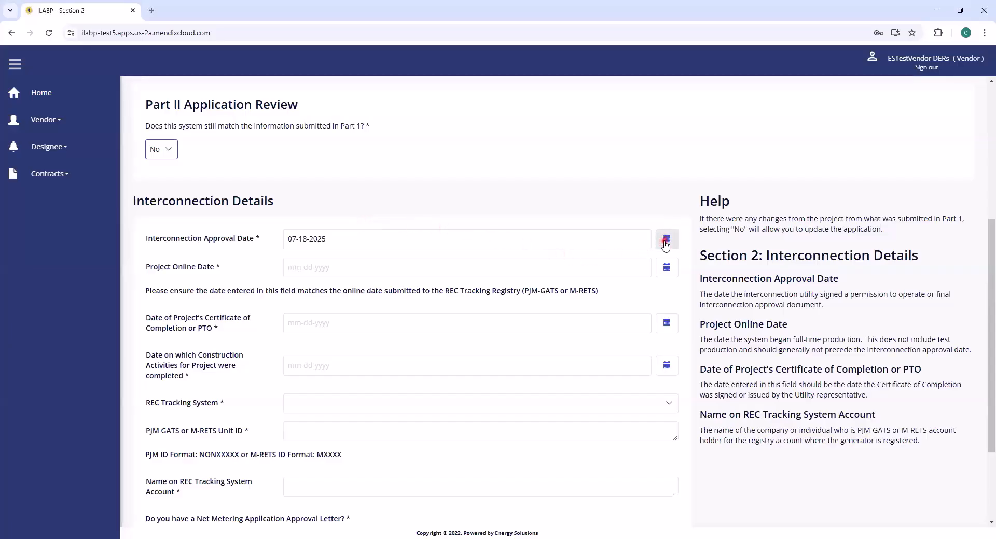
left_click(665, 244)
left_click(296, 259)
left_click(296, 260)
left_click(295, 259)
left_click(296, 259)
left_click(295, 259)
left_click(295, 259)
left_click(296, 259)
left_click(295, 259)
left_click(353, 333)
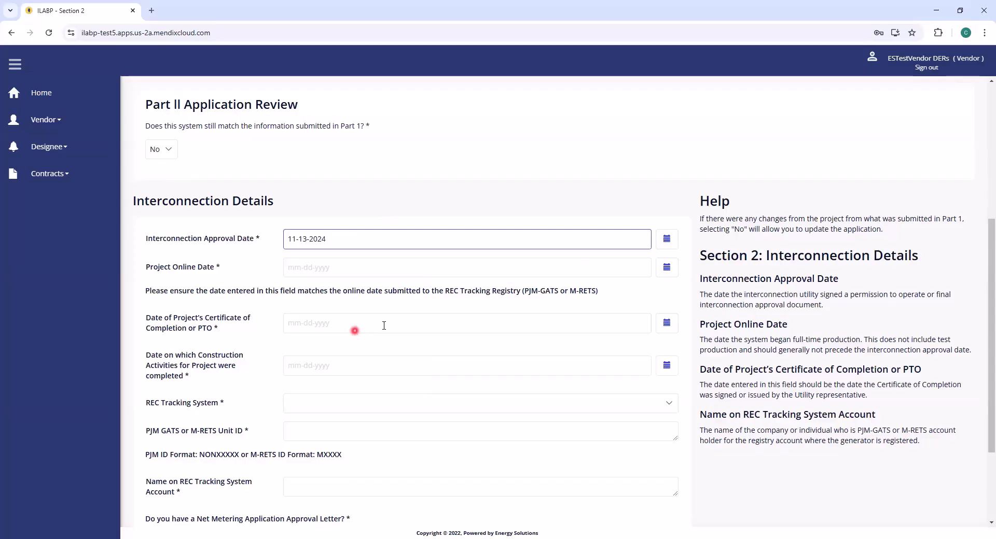
- Set the Project Online Date to 11-13-2024
left_click(666, 269)
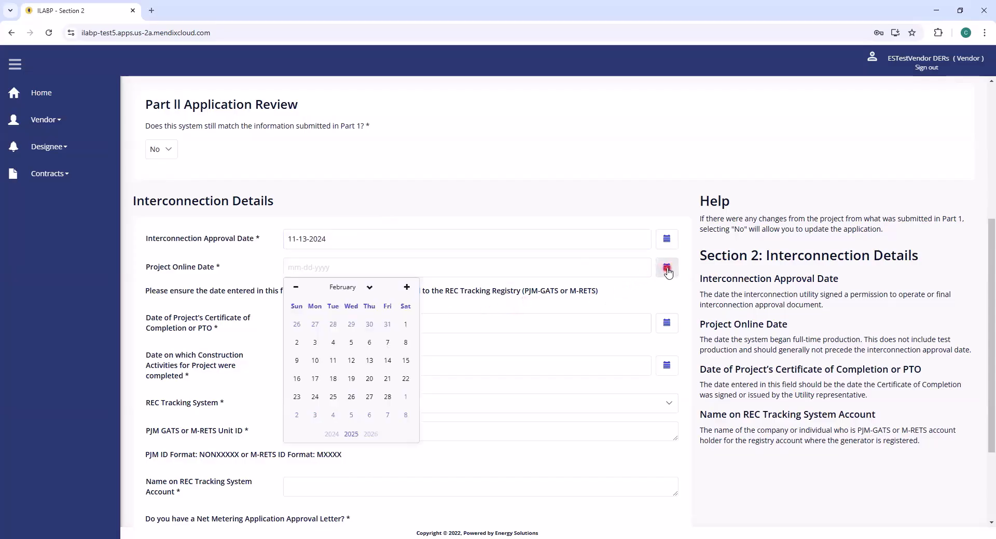
left_click(296, 288)
left_click(296, 288)
left_click(296, 288)
left_click(352, 362)
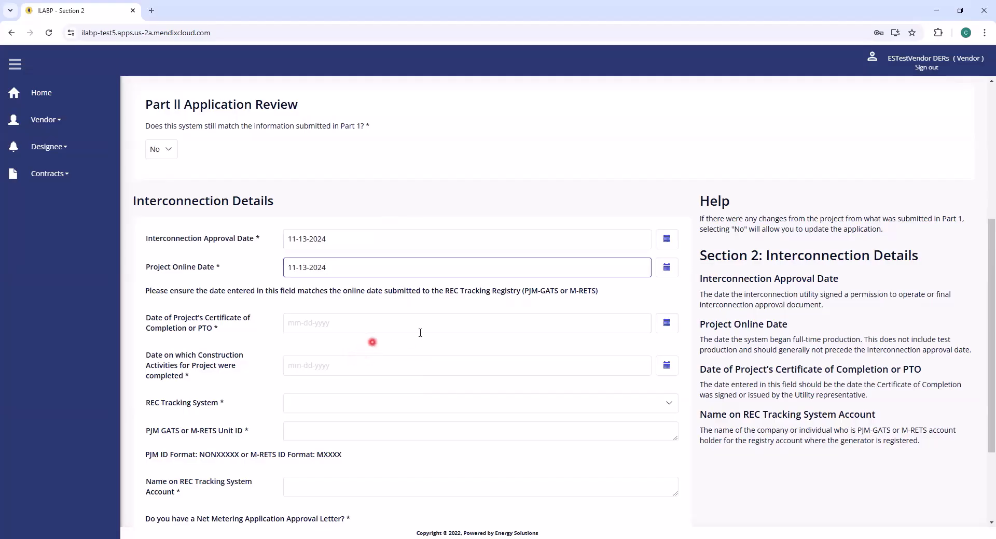
- Set the date of the project's Certificate of Completion or PTO to 11-13-2024
left_click(664, 326)
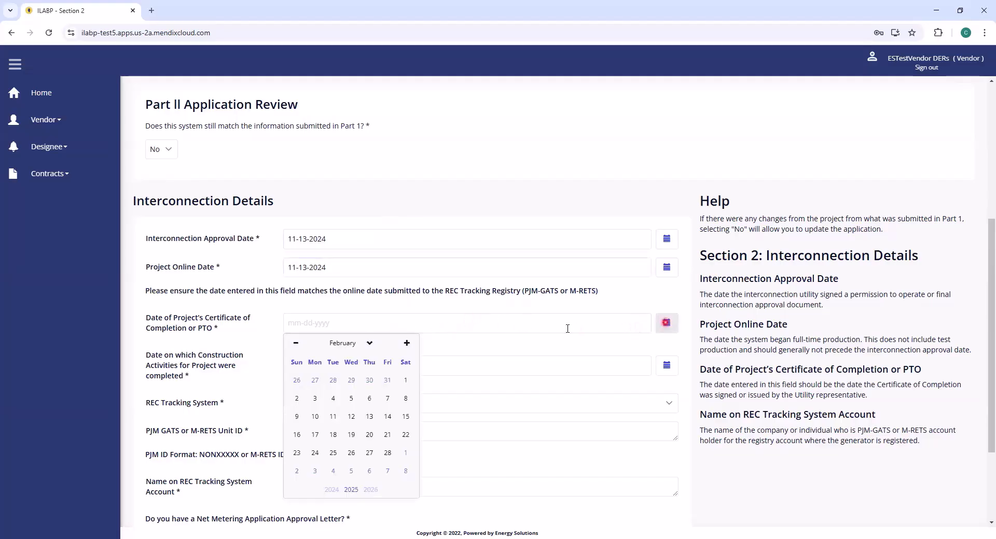
left_click(294, 345)
left_click(295, 344)
left_click(295, 344)
left_click(295, 344)
left_click(406, 344)
left_click(350, 417)
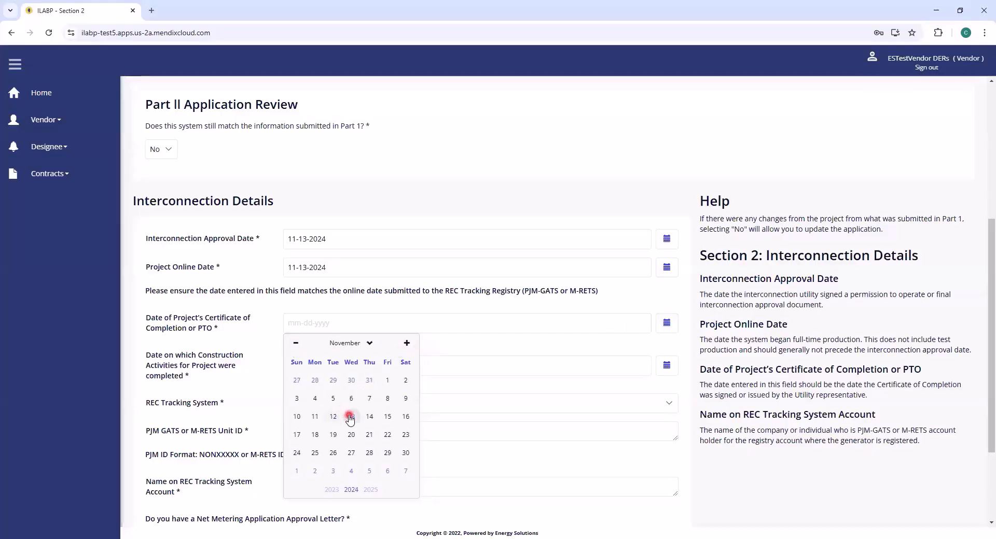
left_click(351, 416)
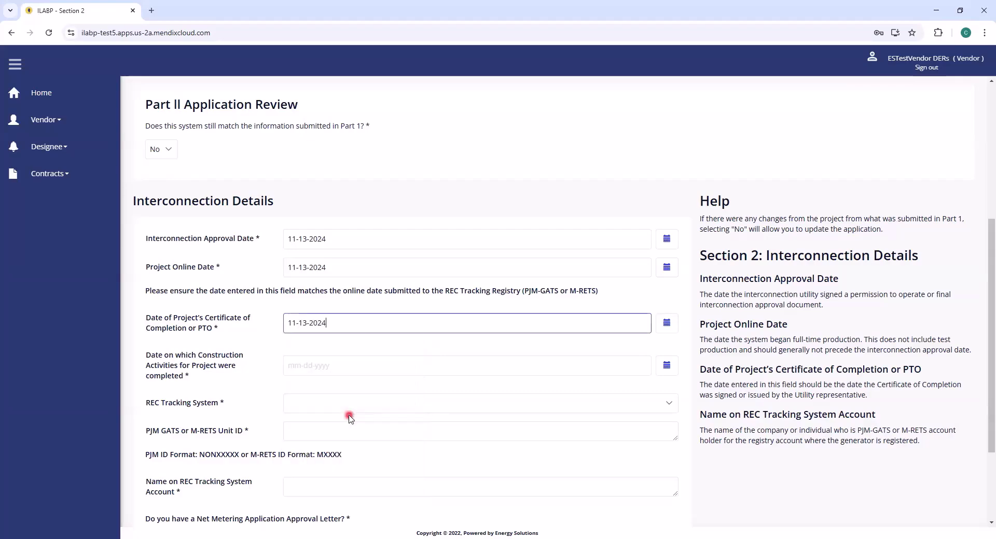
- Set the date on which construction activities were completed to 10-31-2024
left_click(666, 366)
left_click(296, 201)
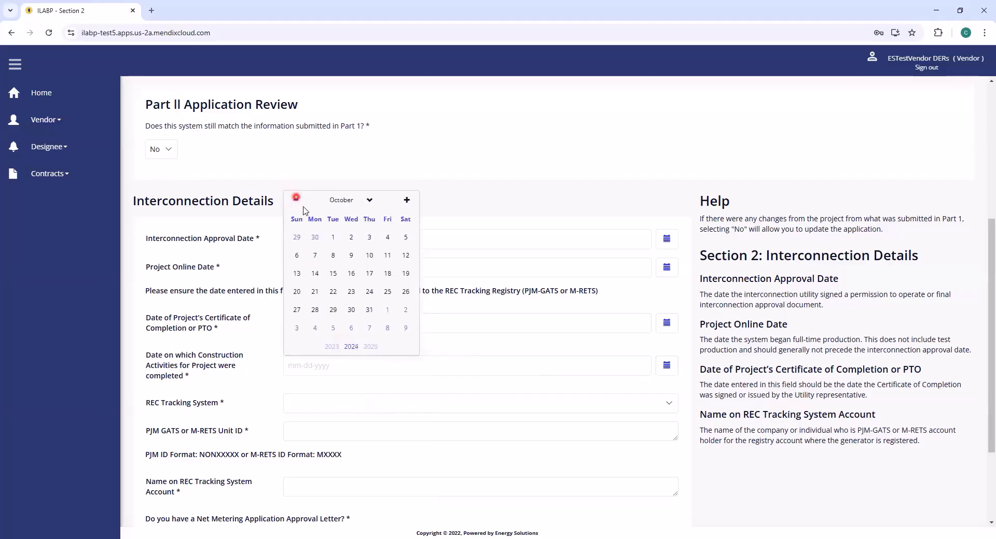
left_click(369, 311)
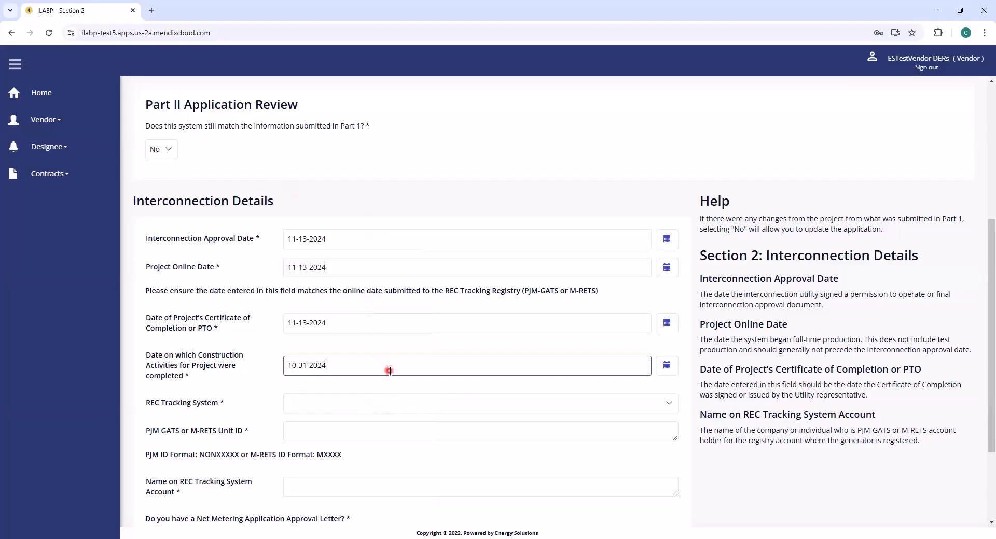
- Set the REC Tracking System to GATS and enter NON123455 as the PJM GATS or M-RETS Unit ID
scroll(390, 370, "down", 1)
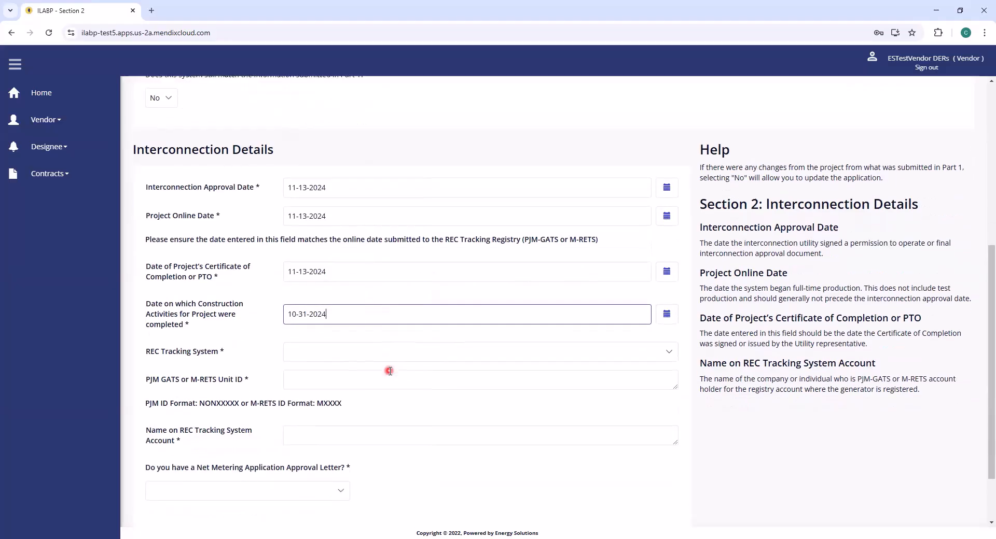
left_click(377, 352)
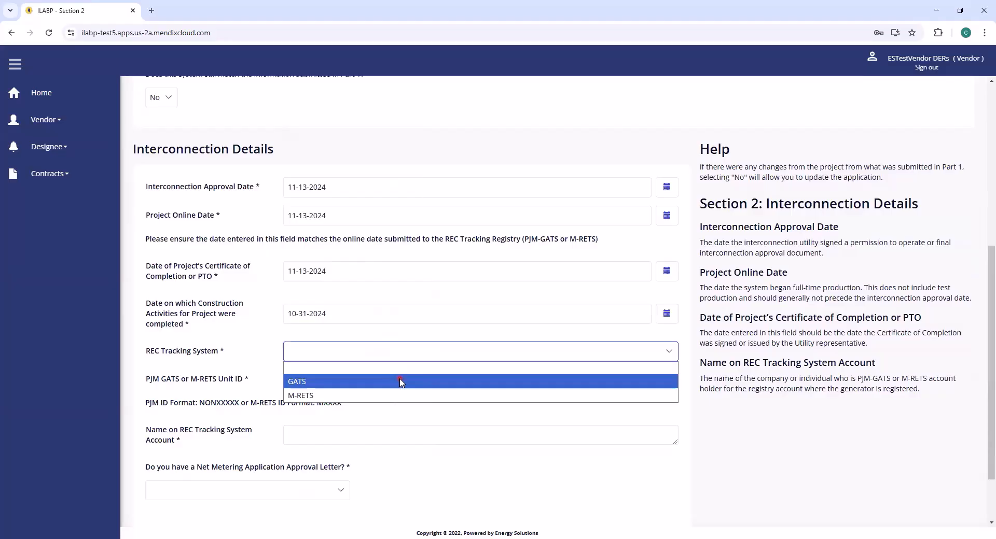
left_click(400, 382)
left_click(382, 380)
type("NON")
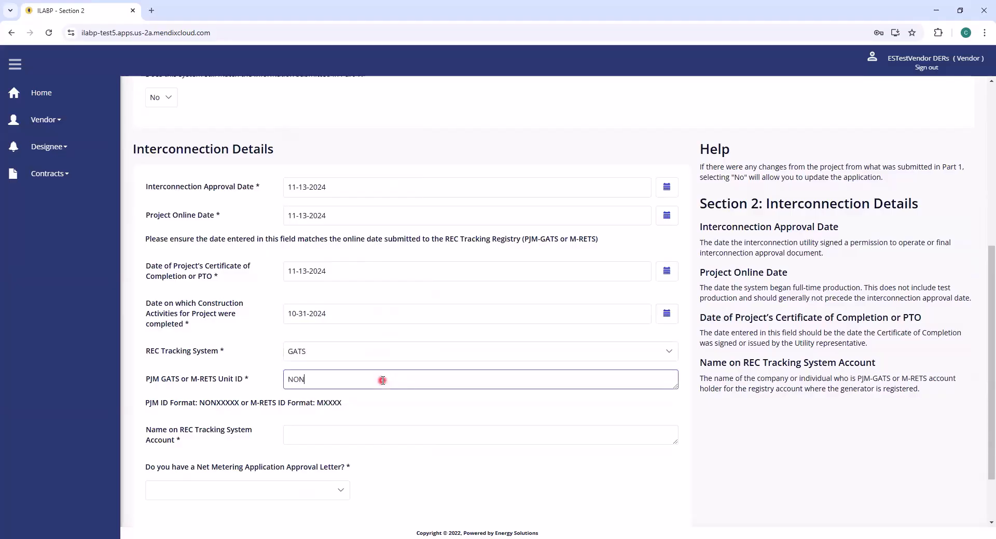
type("123455")
- Enter Energy Solutions Test Company as the name on the REC Tracking System account
scroll(383, 381, "down", 1)
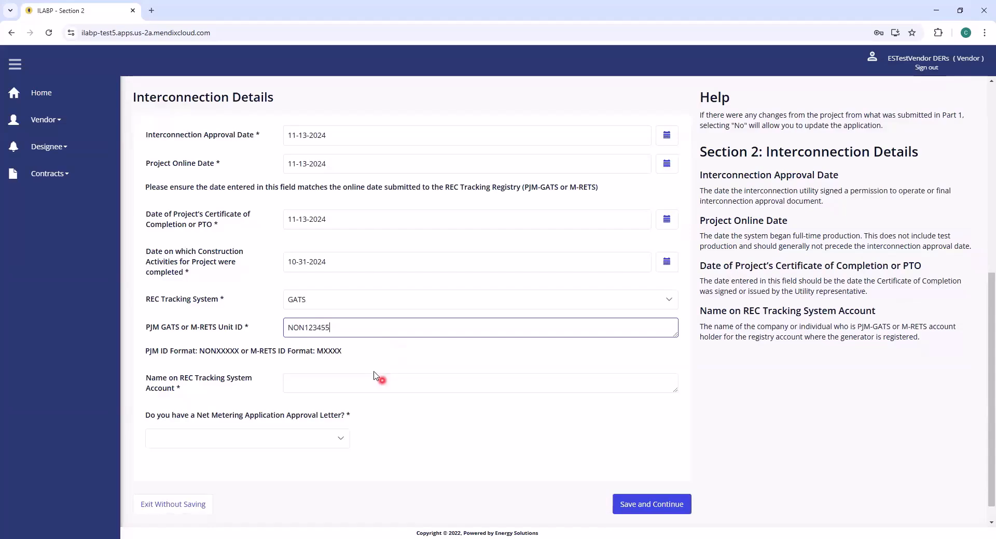
left_click(368, 378)
type("En")
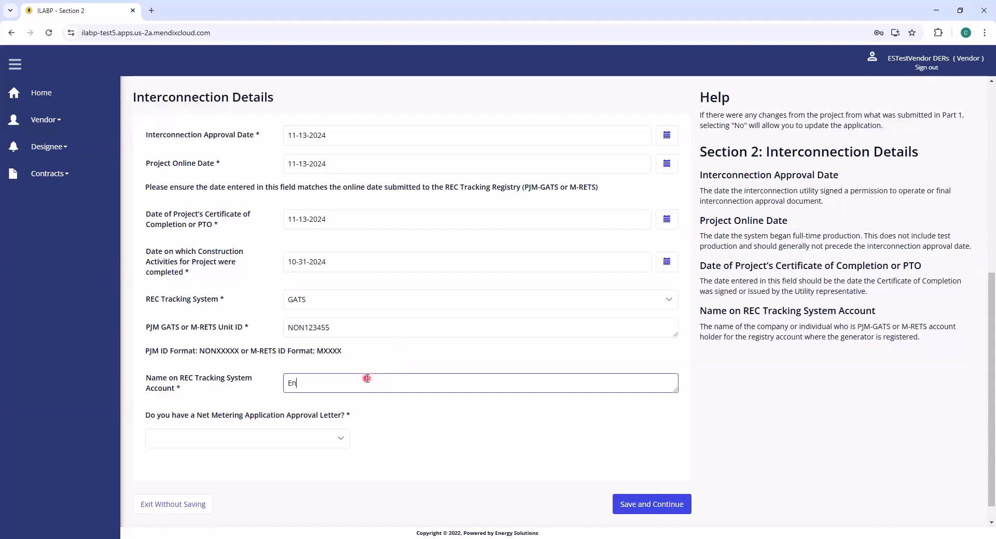
type("ergy Solutions Test Company")
- Answer Yes to having a Net Metering Application Approval Letter, and save Section 2 to continue to Section 3
scroll(367, 381, "down", 1)
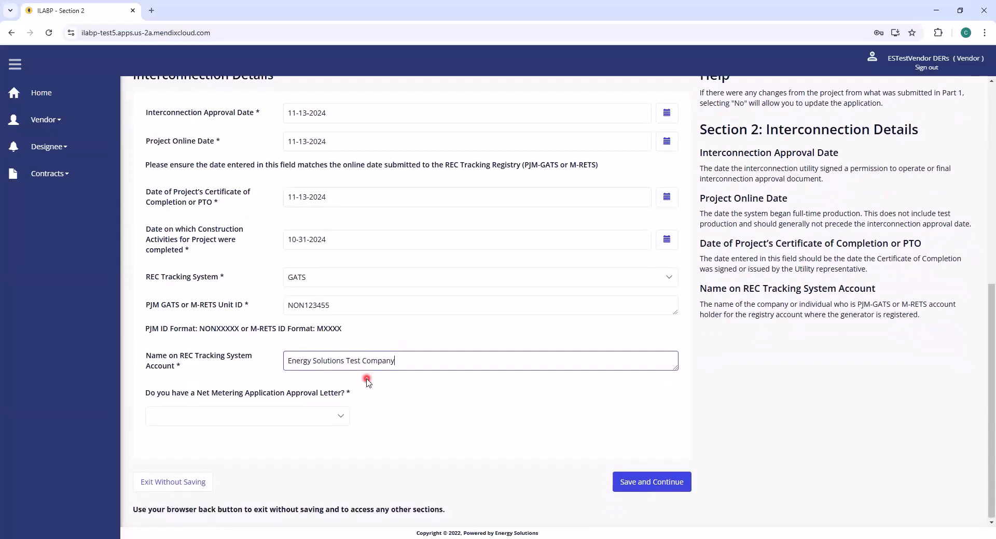
left_click(324, 418)
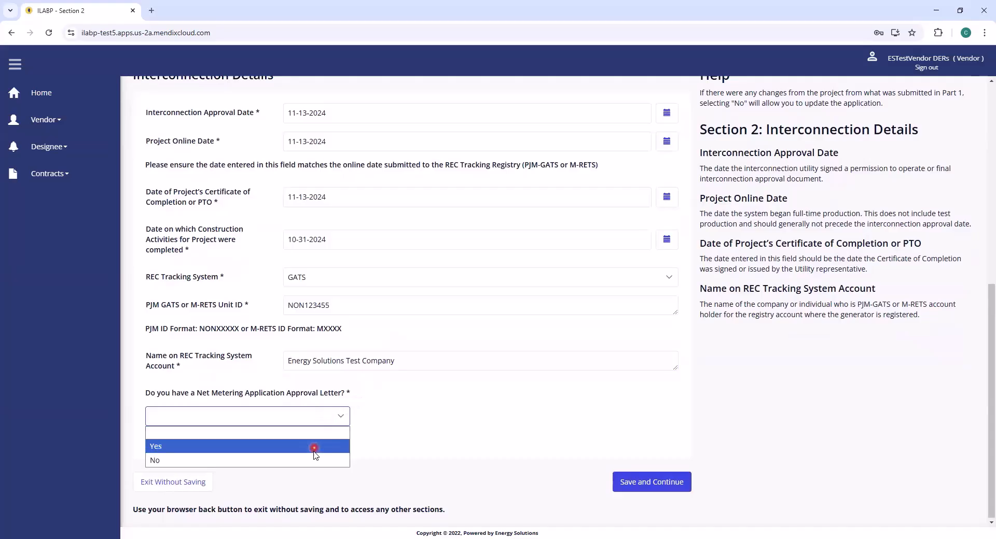
left_click(314, 447)
left_click(652, 489)
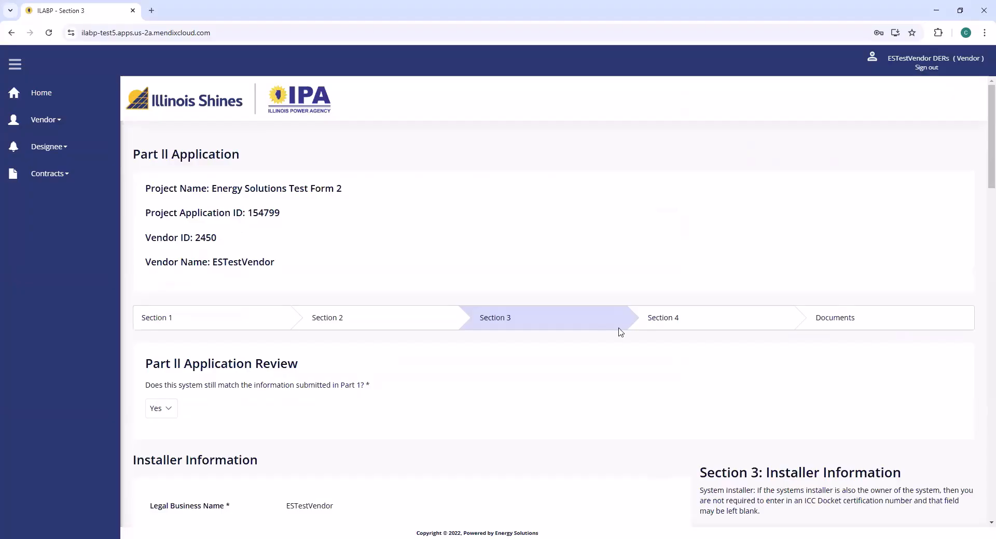
- Answer No to whether the system still matches the Part 1 information in Section 3
scroll(591, 311, "down", 3)
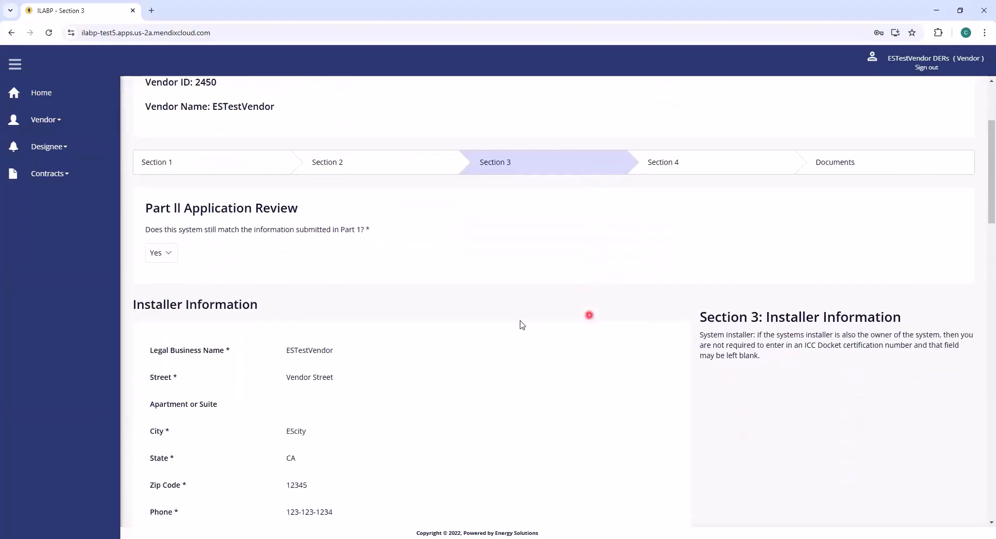
left_click(171, 253)
left_click(171, 252)
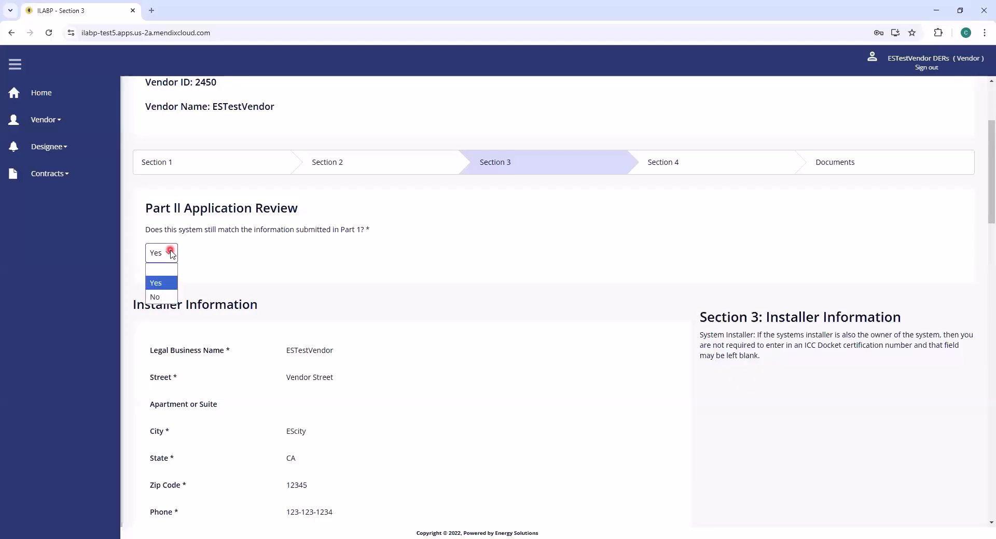
left_click(165, 297)
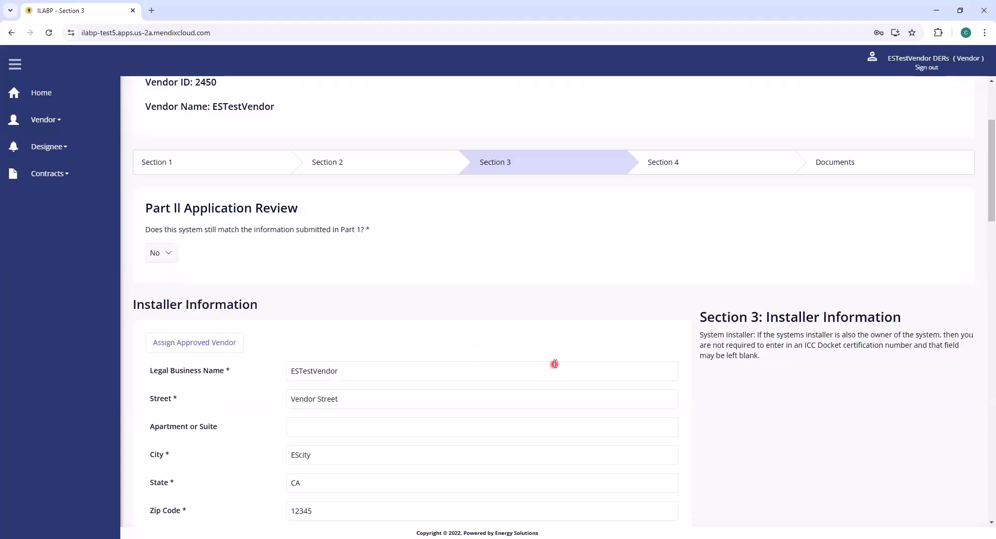
- Replace the name of the Qualified Person who conducted the installation with the installer's full name
scroll(555, 365, "down", 2)
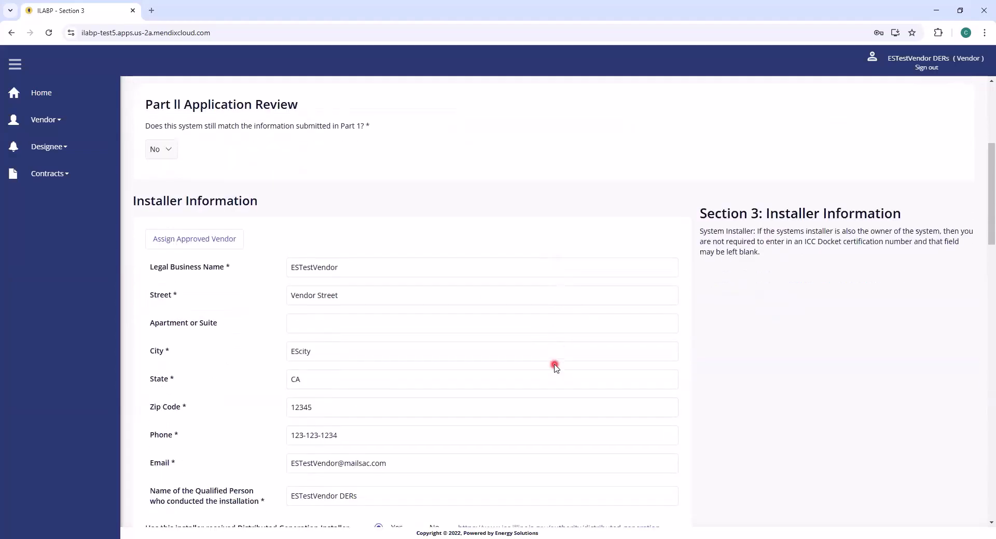
scroll(555, 365, "down", 2)
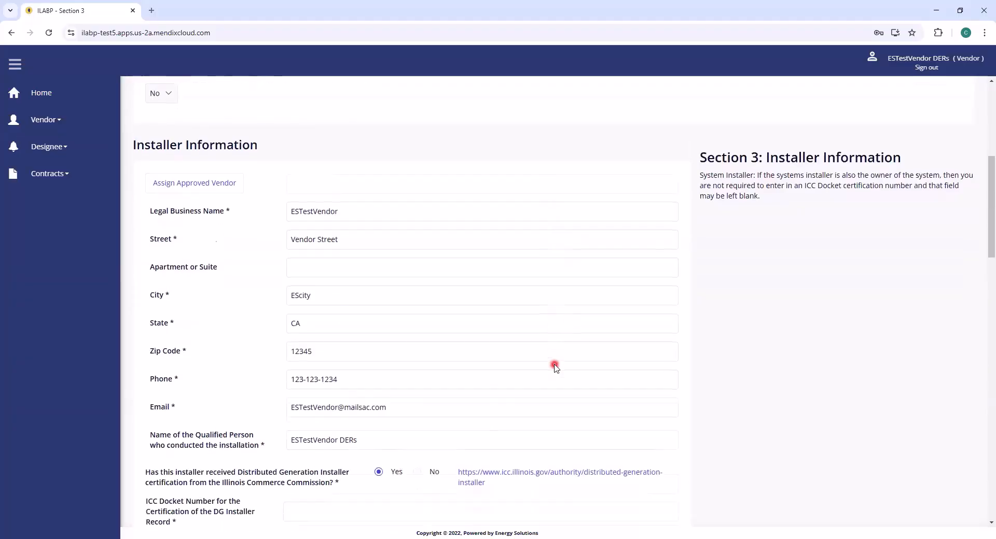
left_click(370, 394)
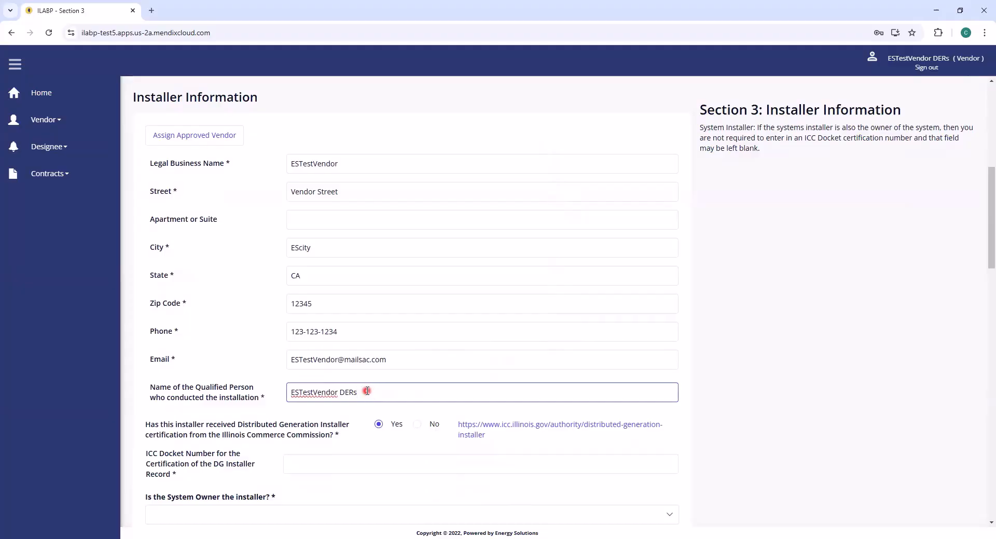
left_click_drag(367, 391, 286, 390)
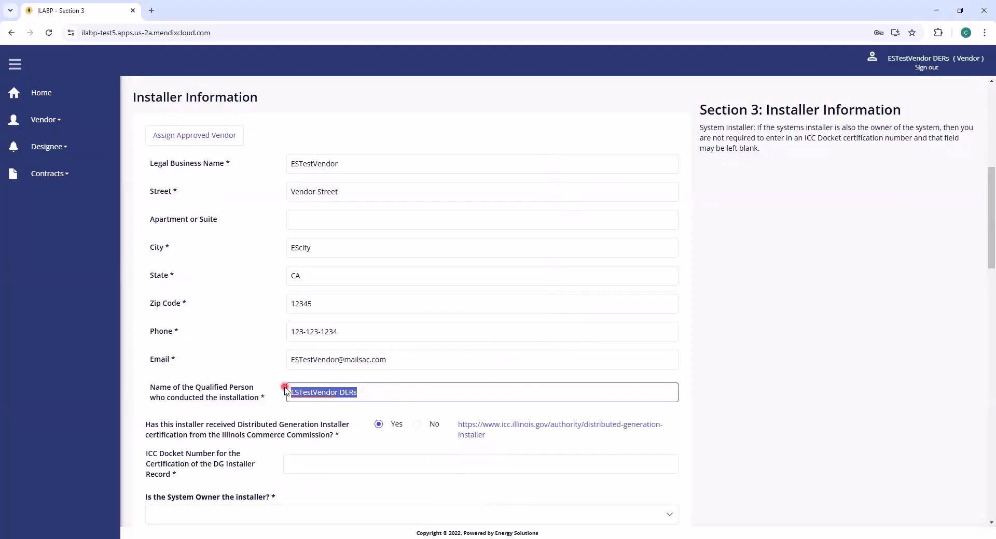
type("Joe S")
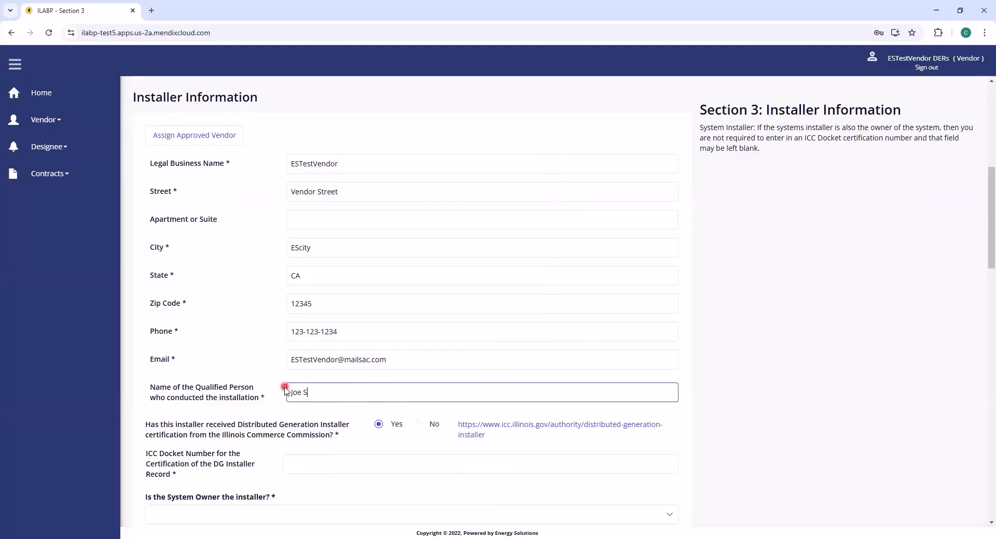
type("olar Installer")
- Enter P2018-1234 as the ICC Docket Number for the DG installer certification
scroll(284, 390, "down", 1)
left_click(317, 411)
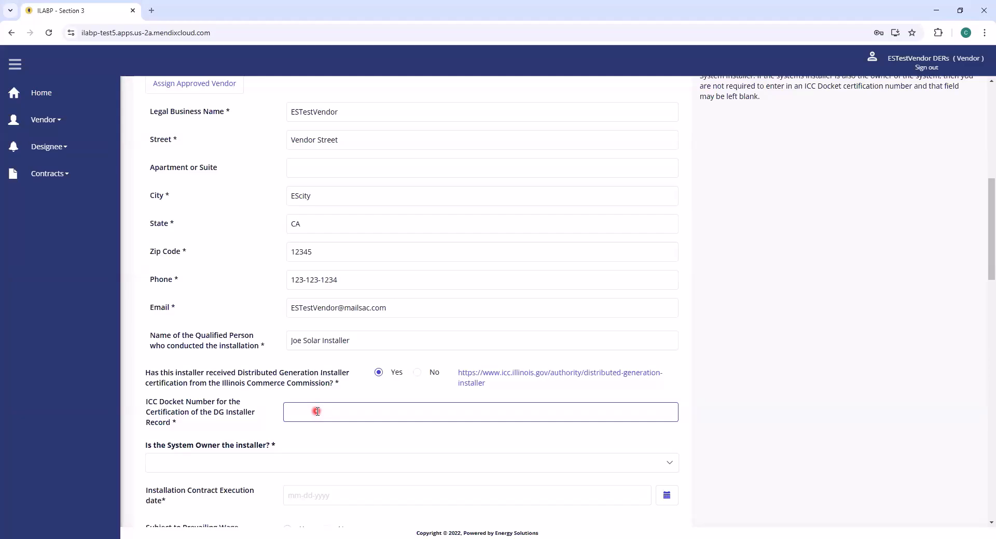
type("P2018-1234")
- Answer No to whether the System Owner is the installer
scroll(317, 415, "down", 1)
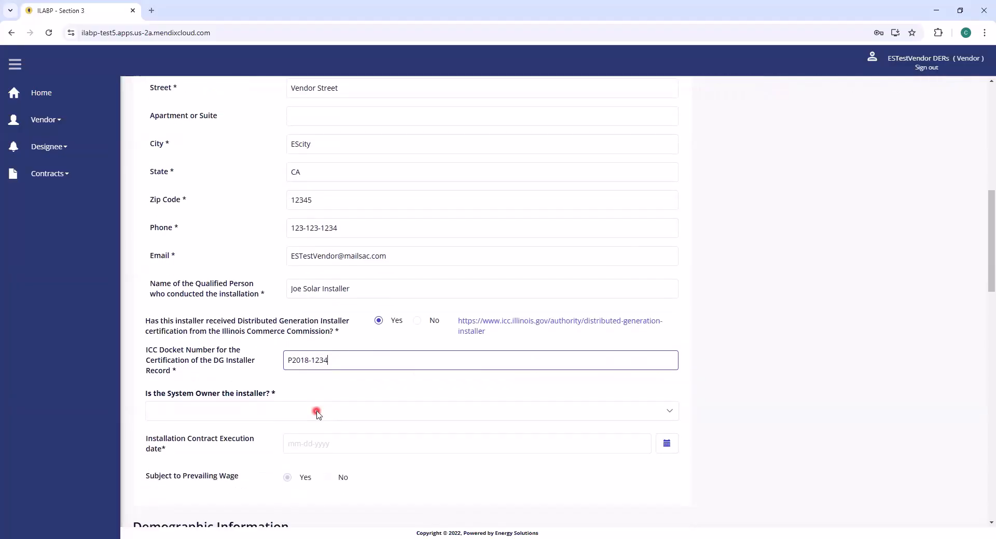
left_click(353, 410)
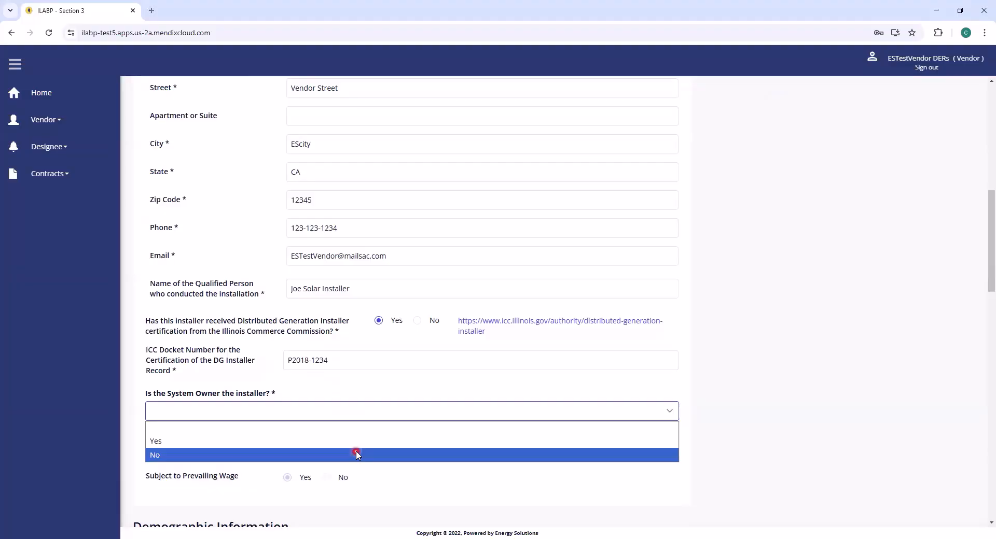
left_click(355, 454)
- Set the Installation Contract Execution date to 09-01-2024
scroll(356, 454, "down", 1)
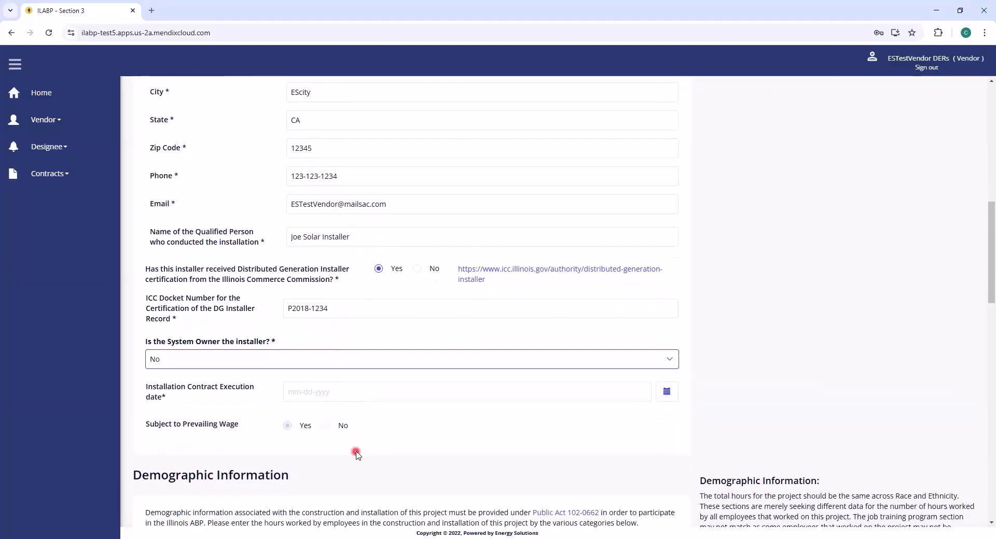
left_click(667, 392)
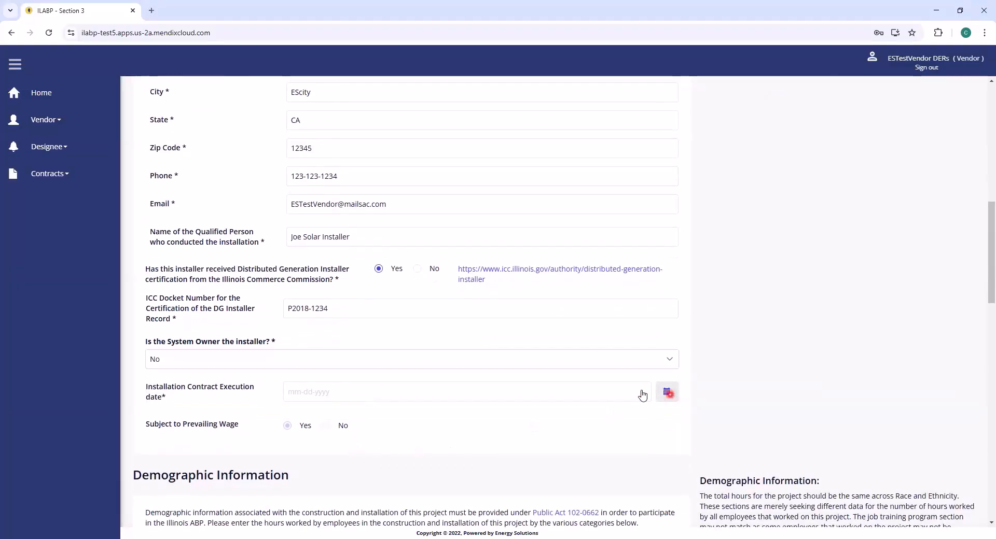
left_click(295, 226)
left_click(296, 226)
left_click(296, 226)
left_click(296, 226)
left_click(296, 226)
left_click(297, 263)
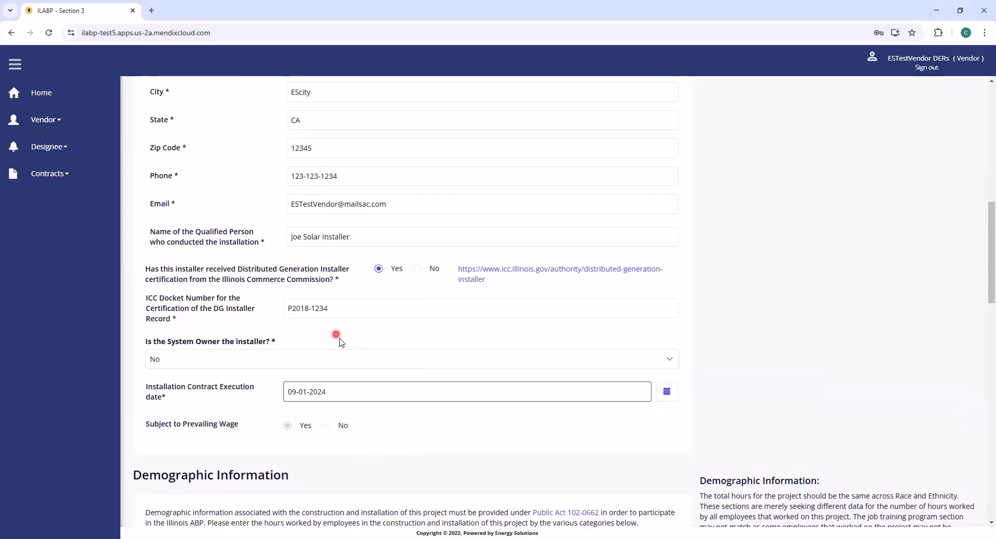
- Enter 25 hours by race for each of White, Black or African American, American Indian or Alaskan Native, and Asian
scroll(399, 452, "down", 1)
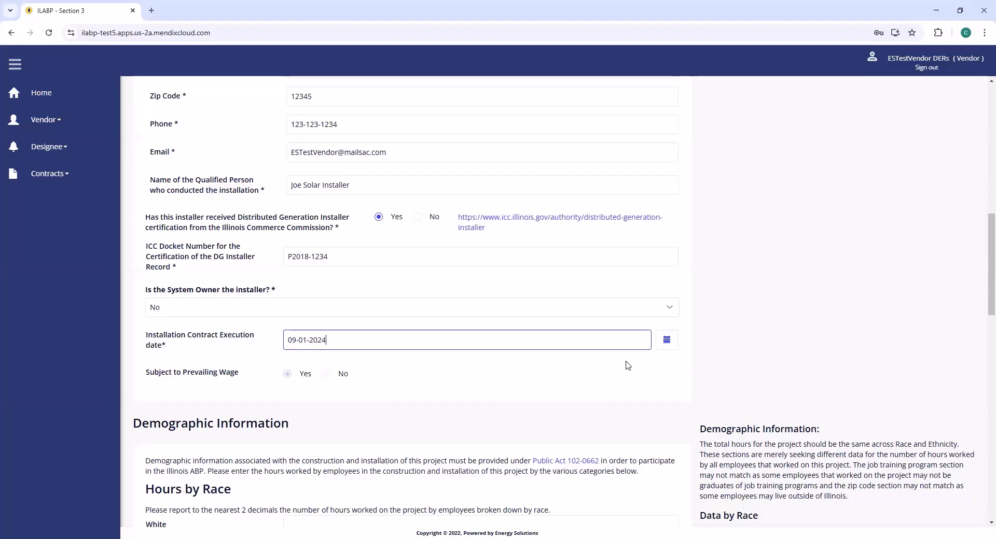
scroll(622, 358, "down", 5)
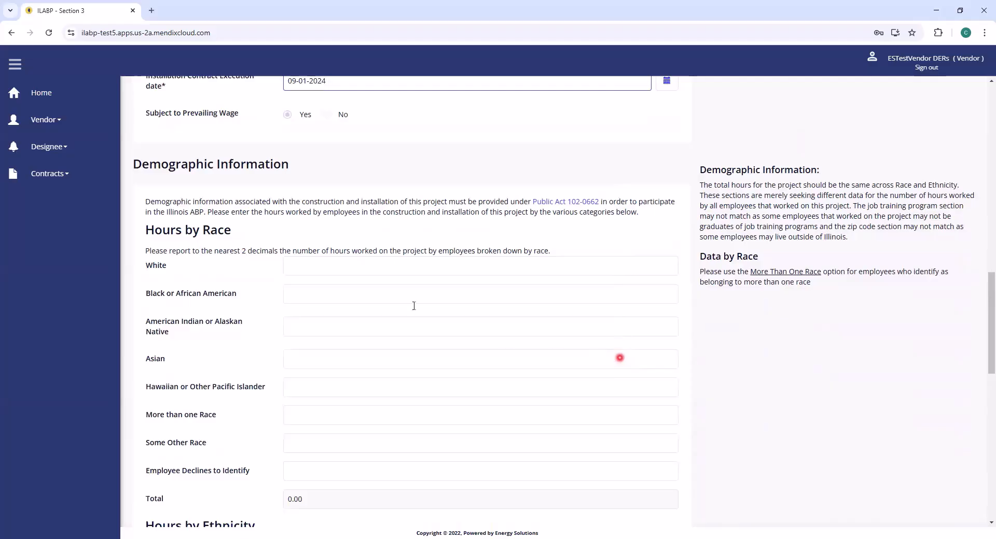
left_click(331, 266)
type("25")
key("Tab")
type("25")
key("Tab")
type("25")
key("Tab")
type("25")
key("Tab")
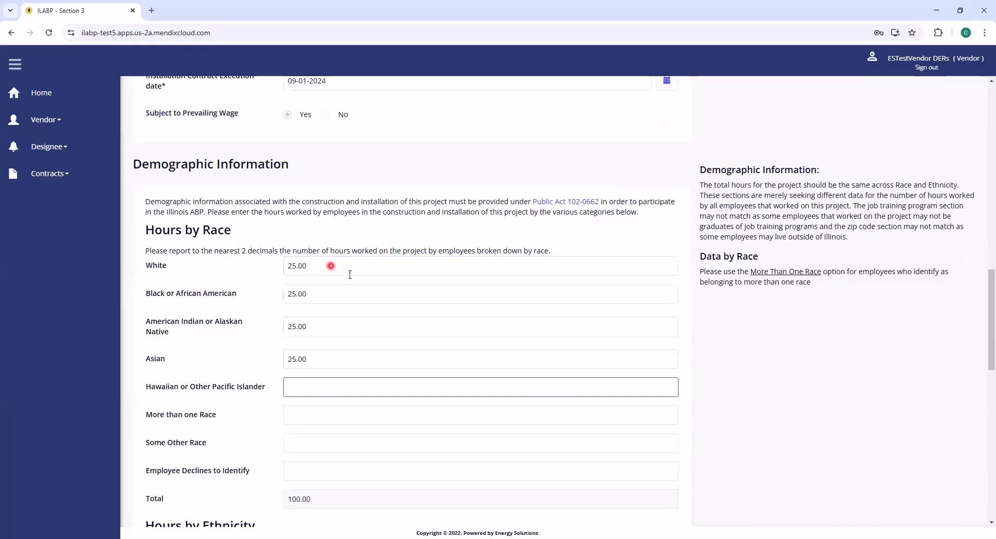
- Enter 50 hours by ethnicity for Hispanic or Latino and 50 hours for Not Hispanic or Latino
scroll(441, 316, "down", 4)
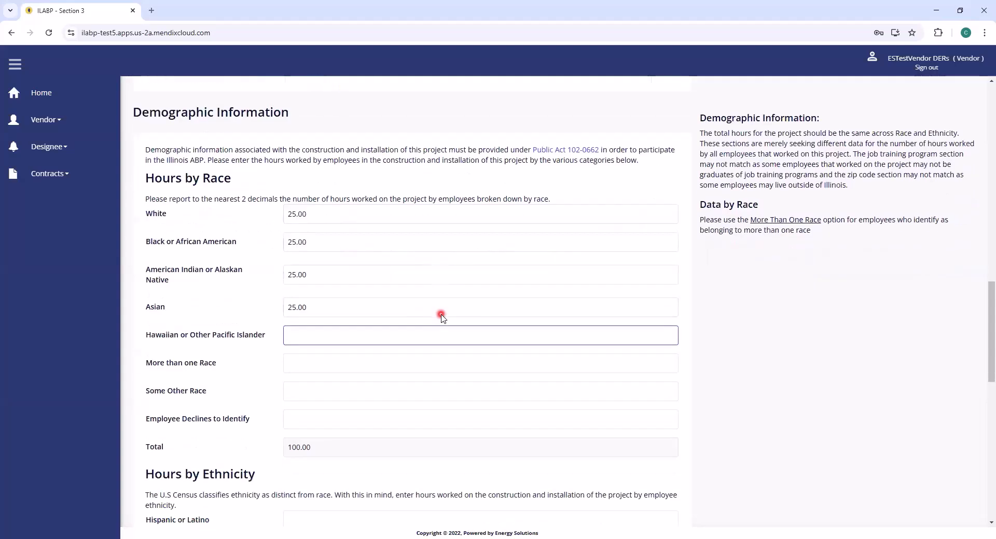
scroll(441, 317, "down", 1)
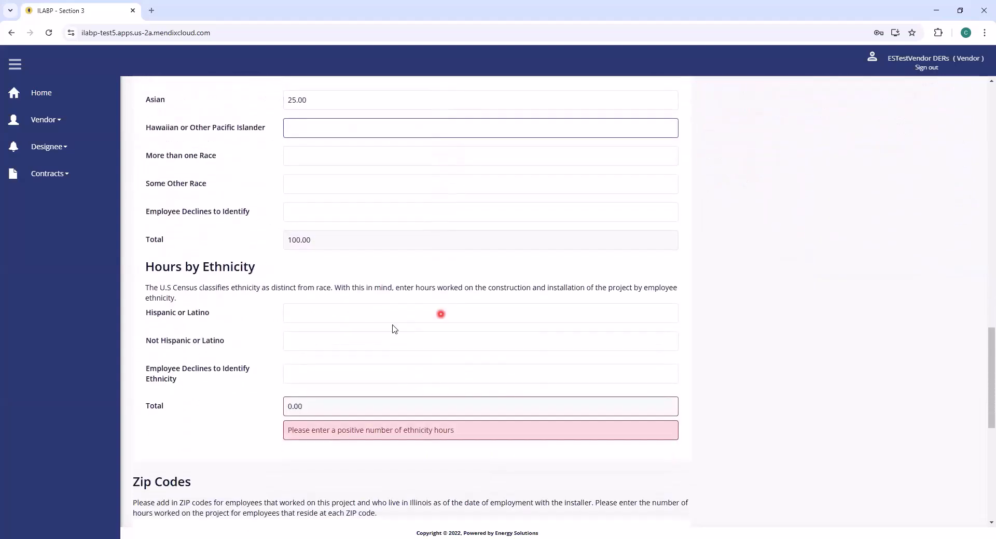
left_click(344, 316)
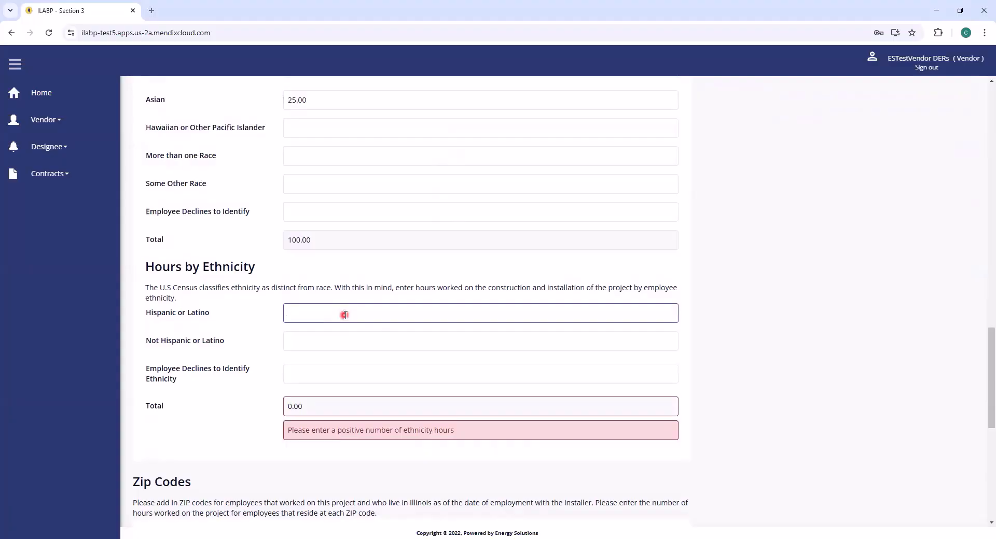
type("50")
key("Tab")
type("50")
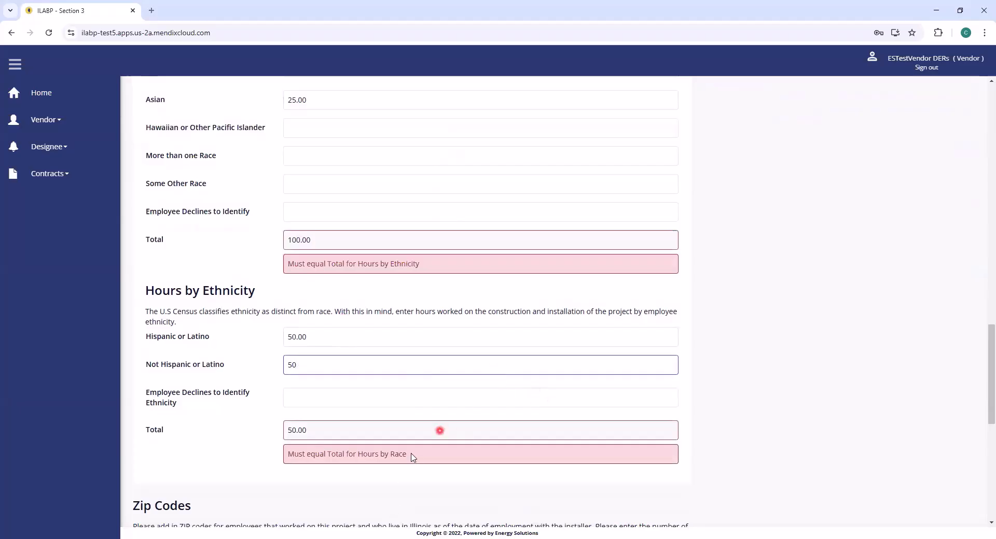
key("Tab")
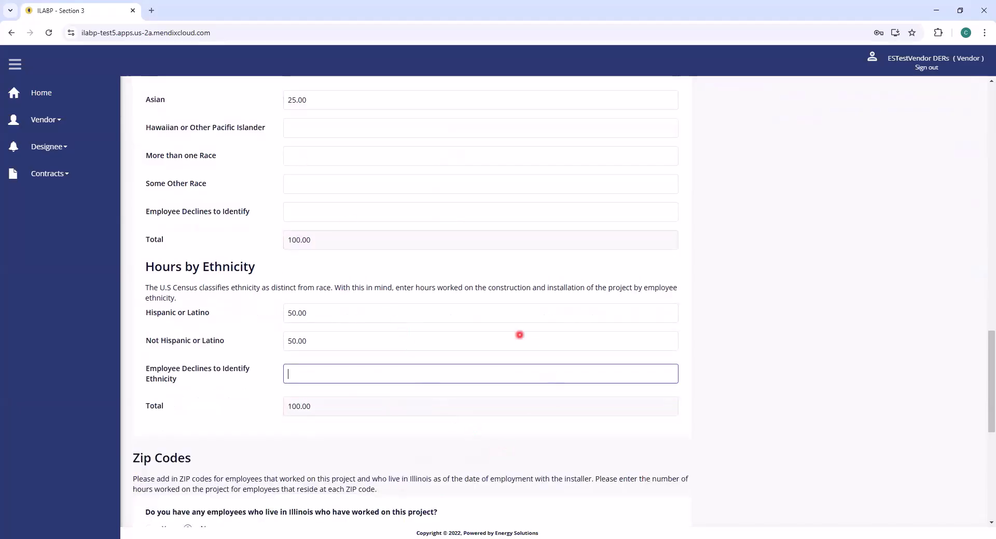
- Answer Yes to having Illinois-resident employees on the project and add ZIP code 60603 with 25 hours
scroll(832, 438, "down", 4)
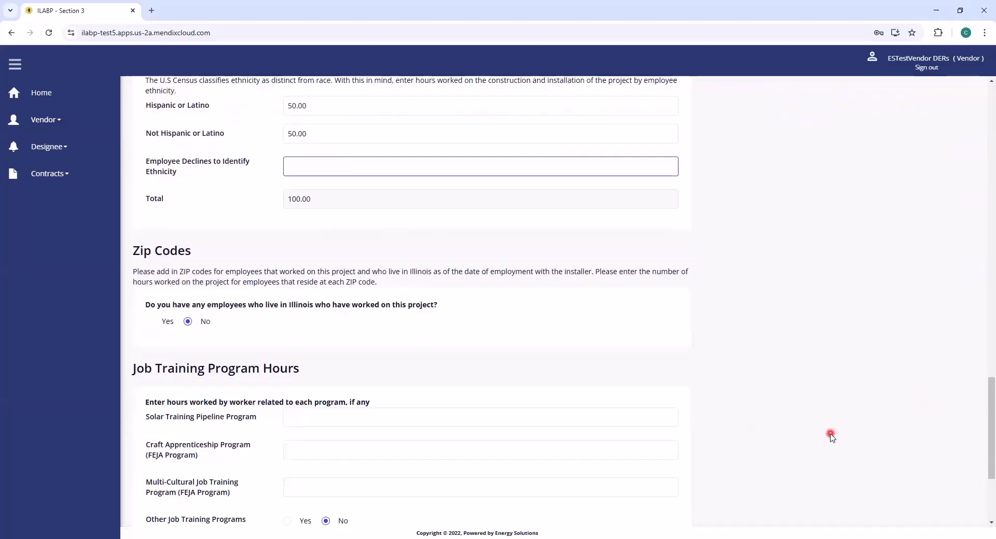
scroll(831, 438, "down", 1)
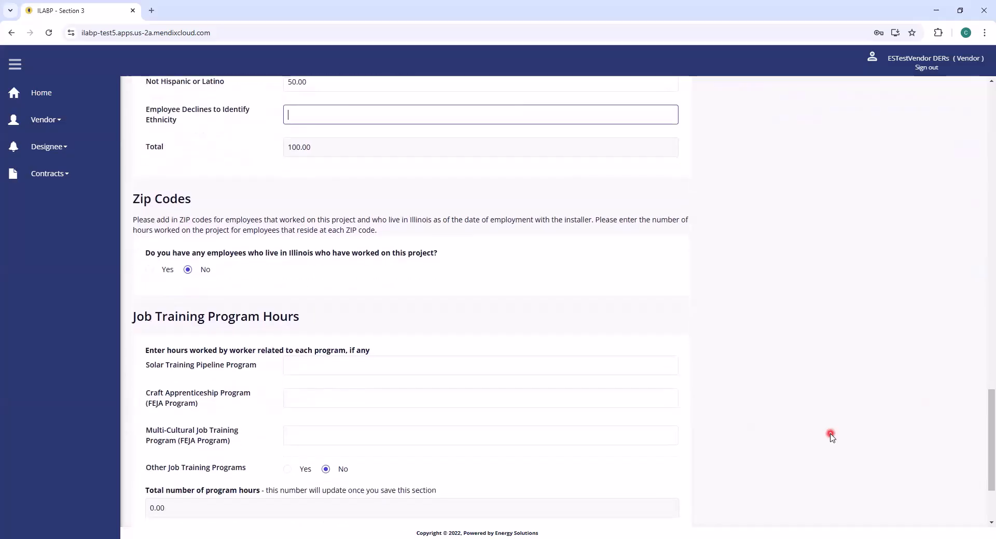
left_click(148, 271)
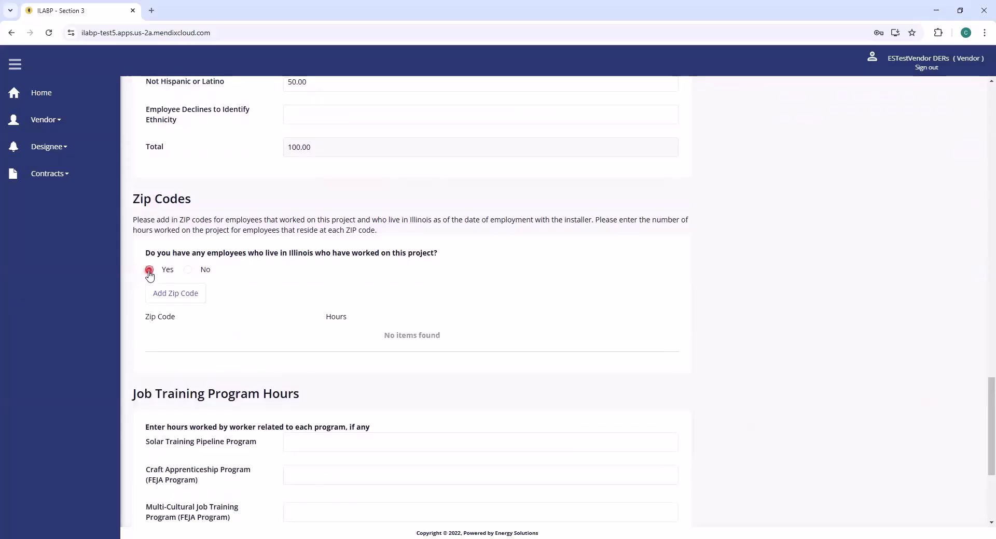
left_click(181, 297)
type("60603")
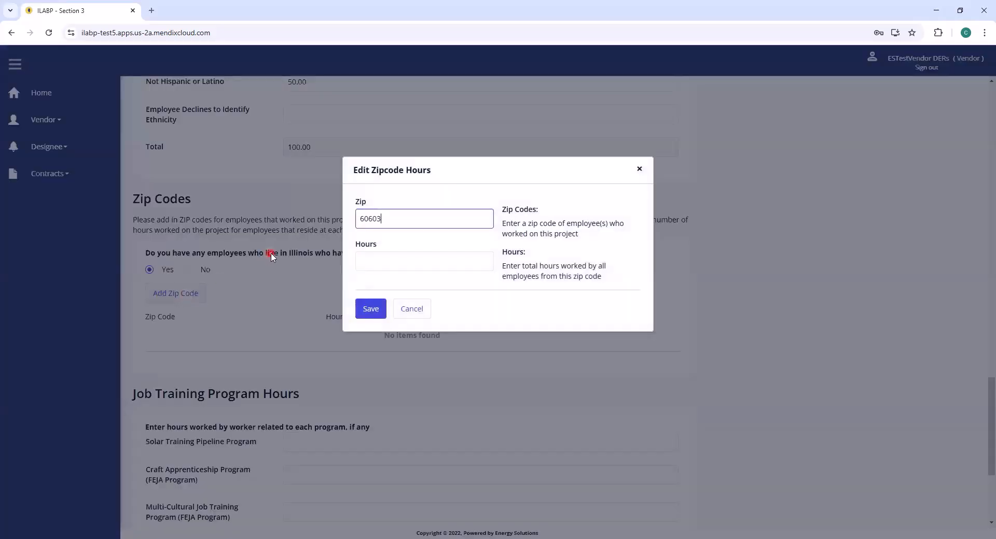
key("Tab")
type("25")
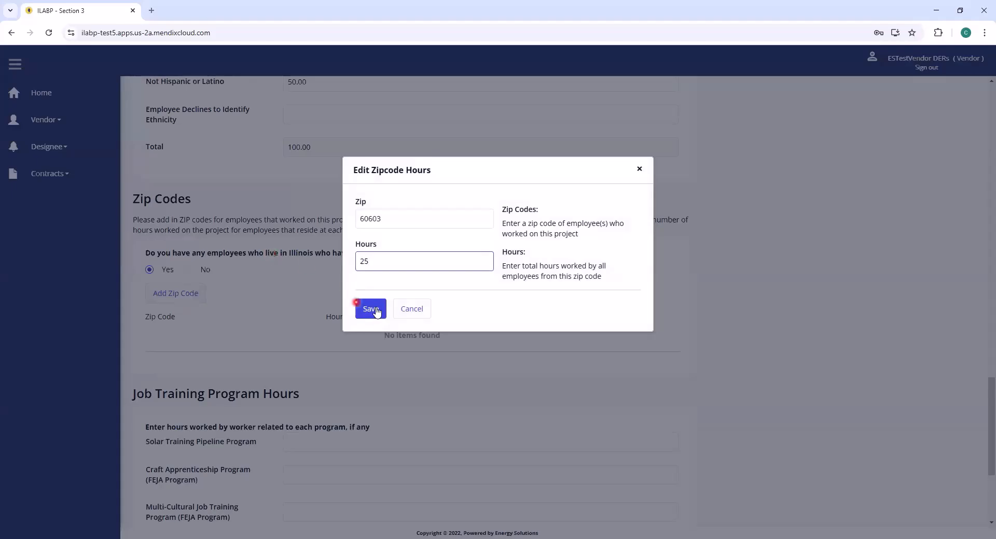
left_click(375, 313)
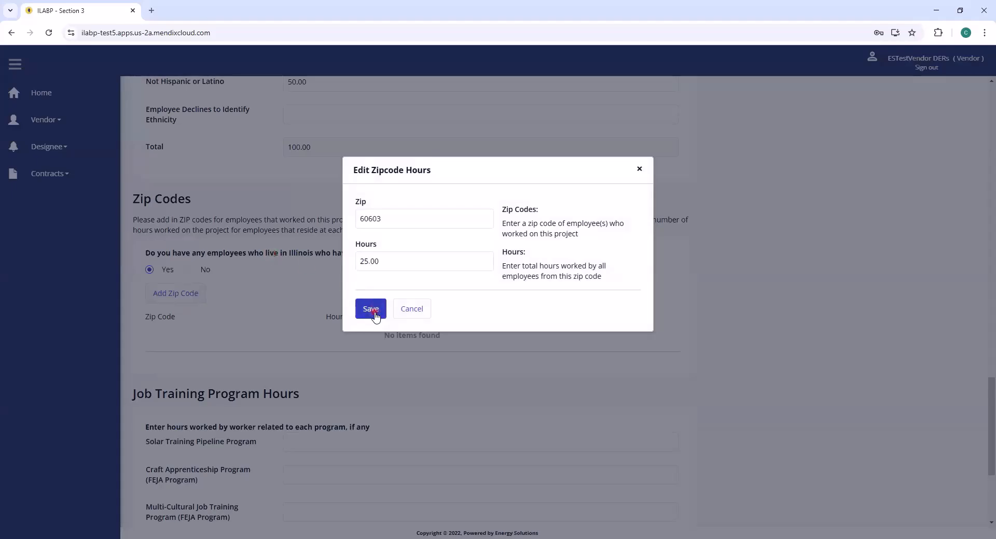
left_click(370, 310)
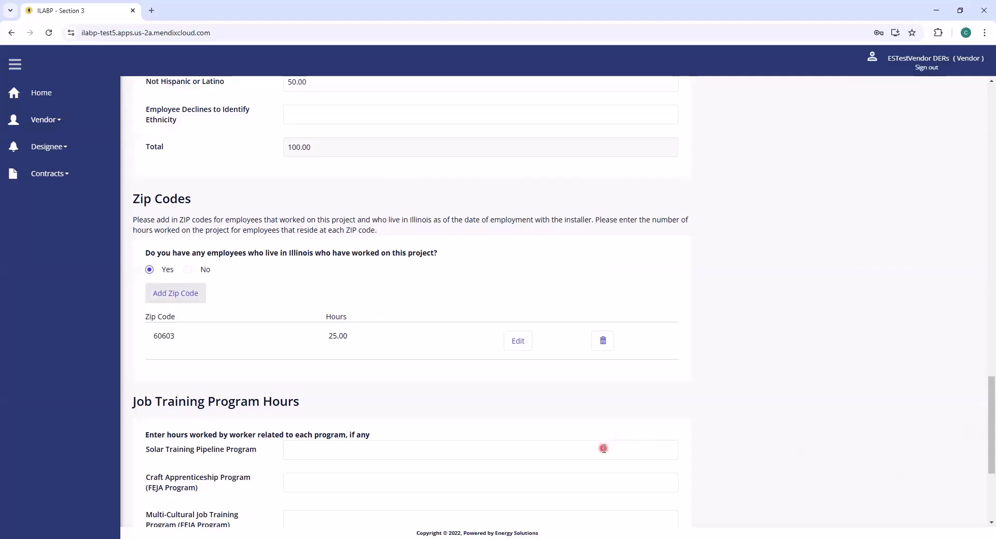
- Save Section 3 without entering job training program hours and continue to Section 4
scroll(603, 450, "down", 3)
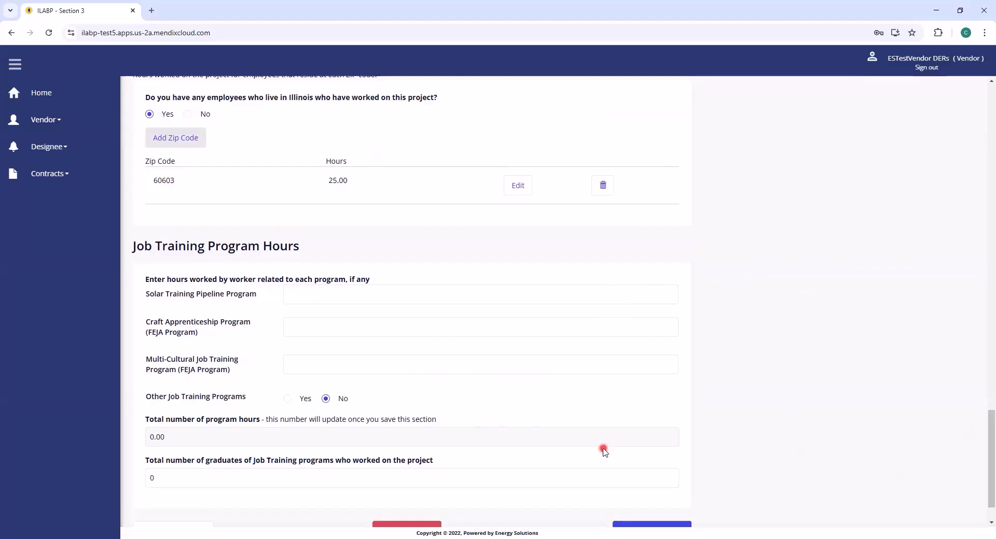
scroll(633, 391, "down", 1)
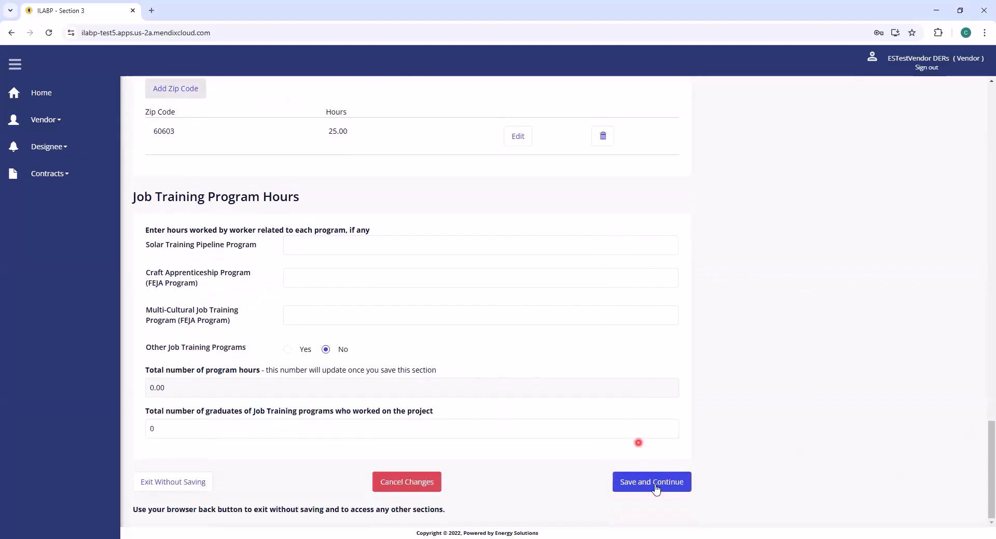
left_click(654, 489)
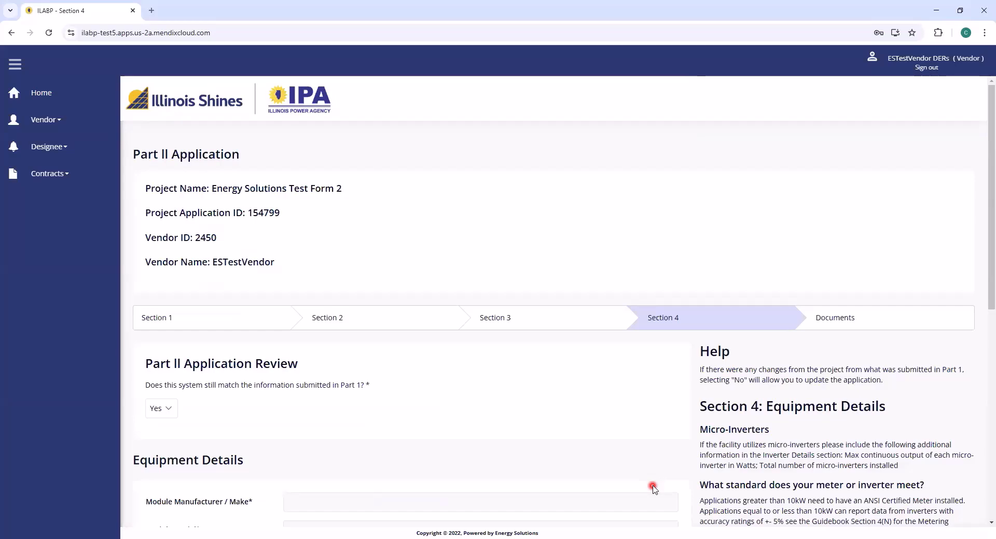
- Answer No to whether the system still matches the information submitted in Part I
scroll(654, 489, "down", 3)
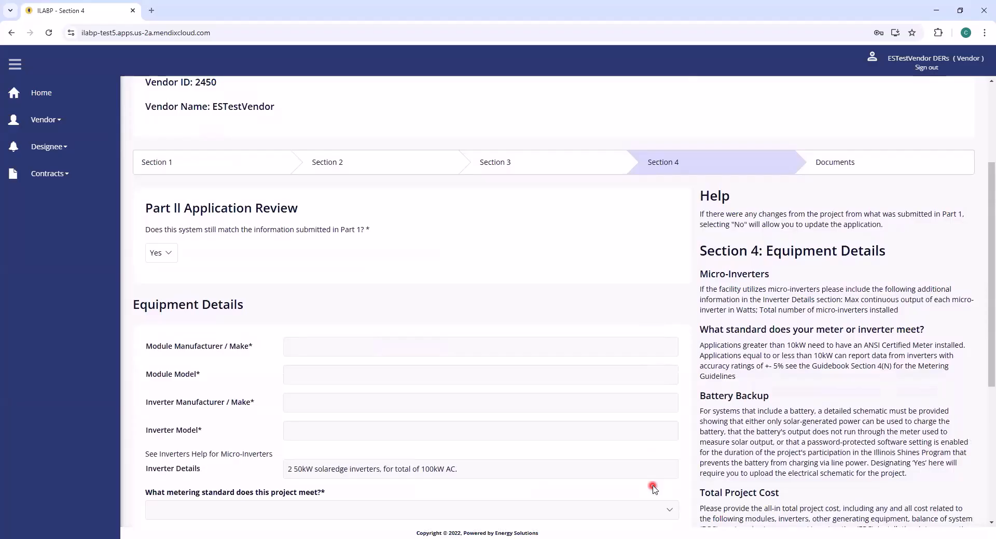
scroll(653, 490, "down", 1)
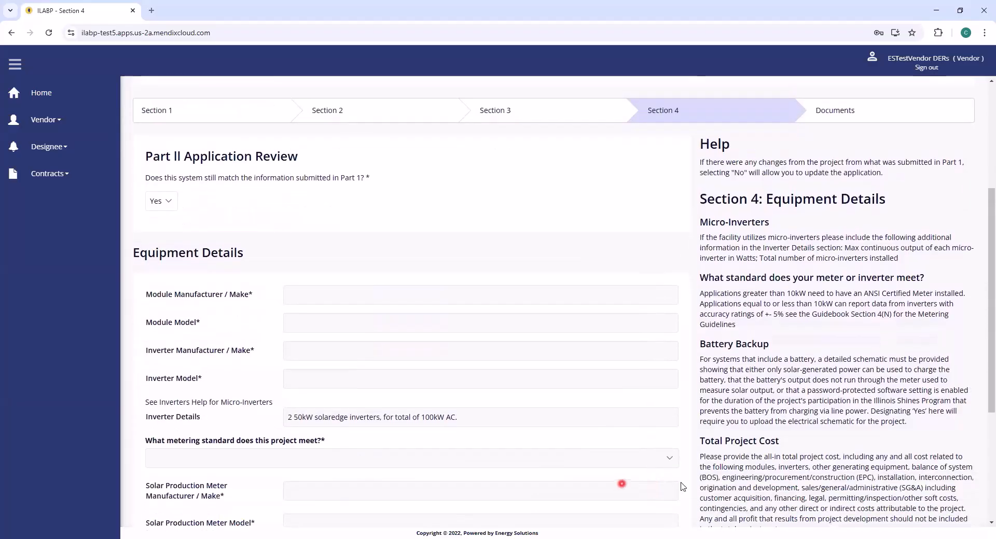
left_click(171, 201)
left_click(171, 203)
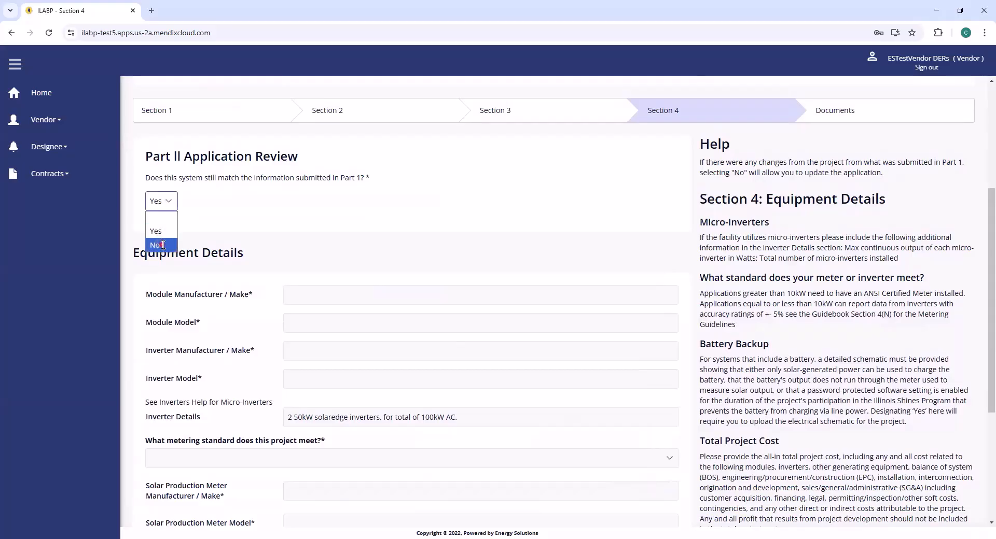
left_click(159, 245)
- Enter Hanwha as the module manufacturer and QCells 345W as the module model in Equipment Details
scroll(388, 236, "down", 1)
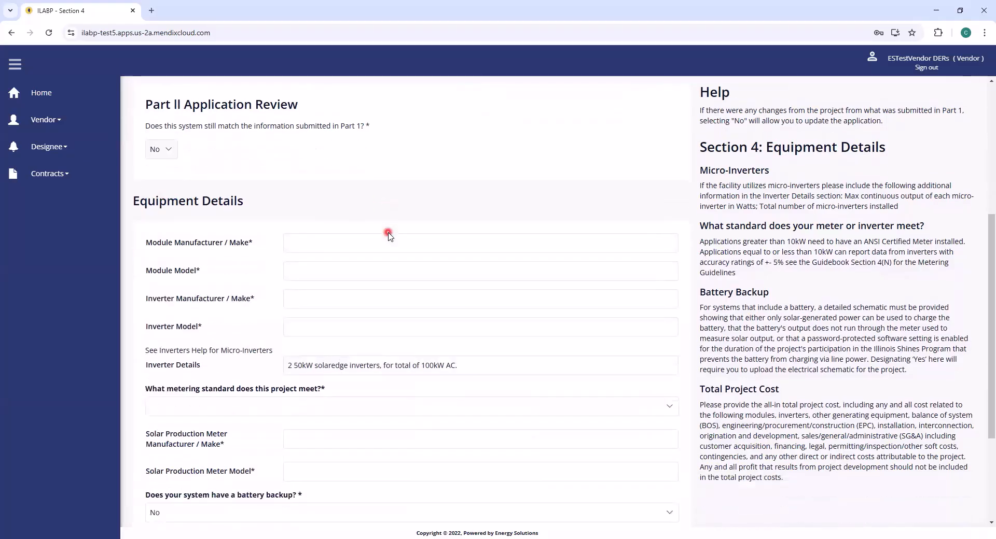
scroll(388, 236, "down", 1)
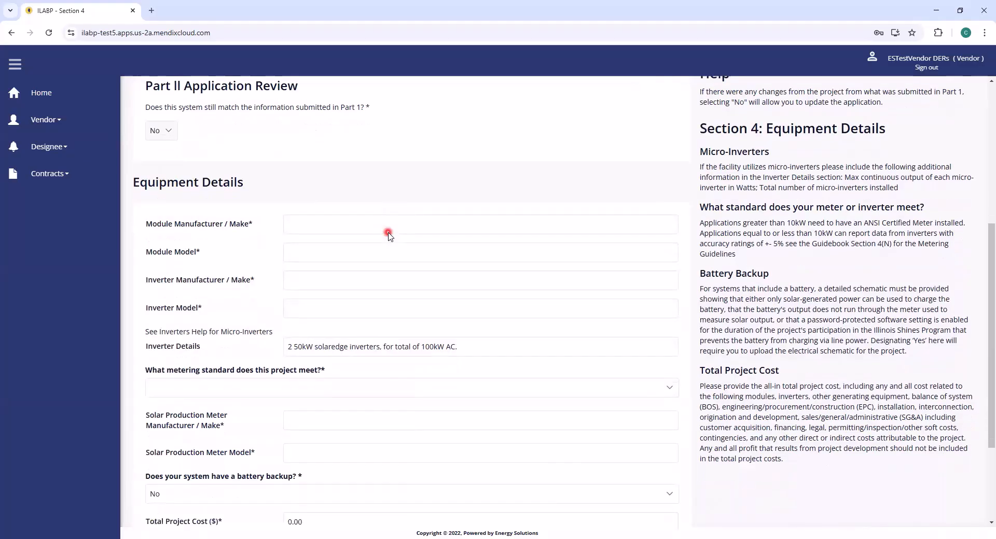
left_click(346, 191)
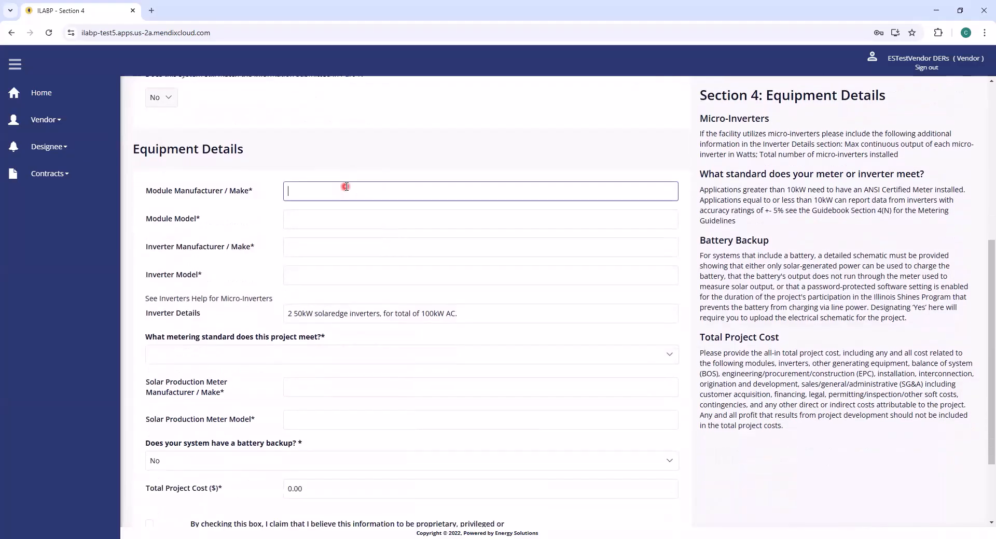
type("Hanwha")
key("Tab")
type("QCells 345W")
- Enter SolarEdge as the inverter manufacturer and SE50K as the inverter model
key("Tab")
type("S")
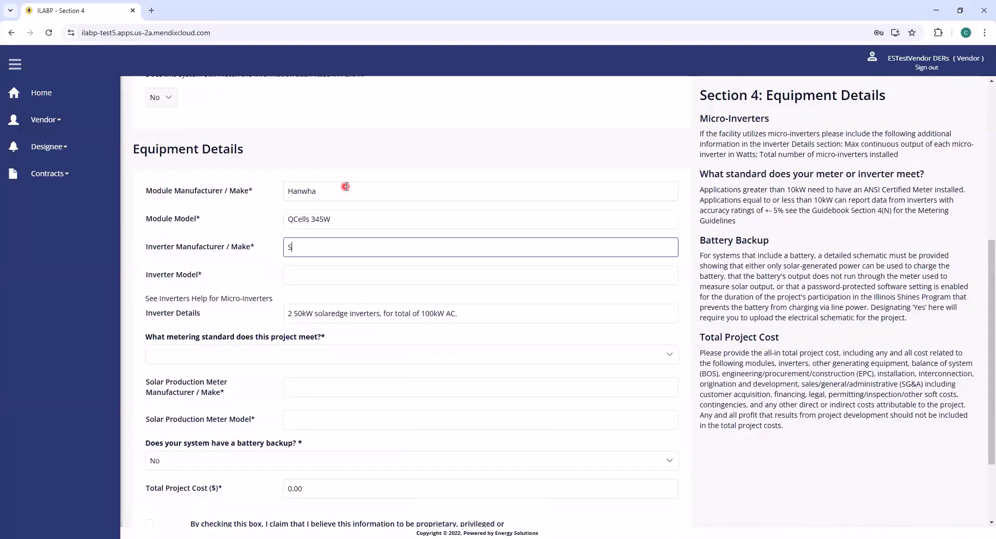
type("olarEdge")
key("Tab")
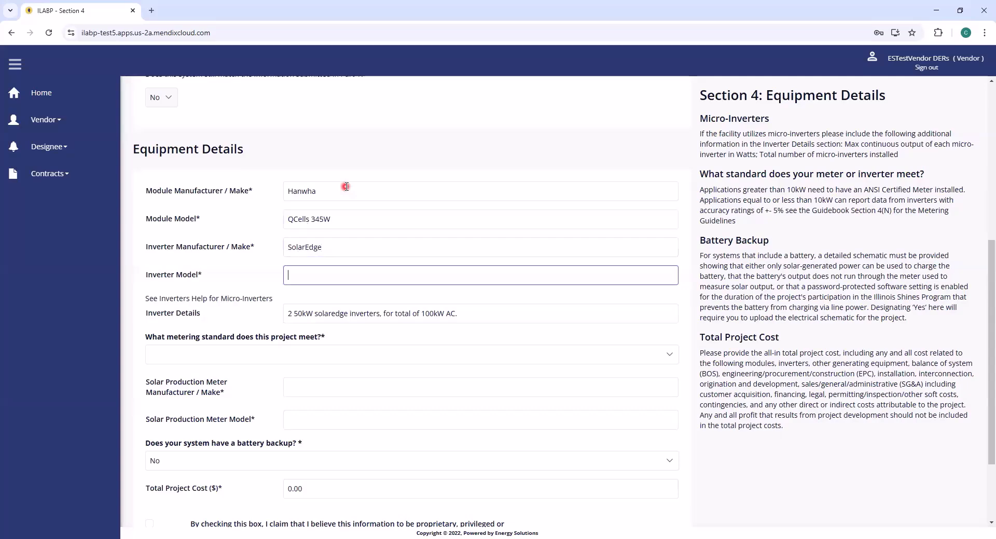
type("SE50K")
- Set the metering standard to ANSI C.12 and enter the solar production meter as Vision, model LTE Cat m1 Modem
scroll(249, 318, "down", 1)
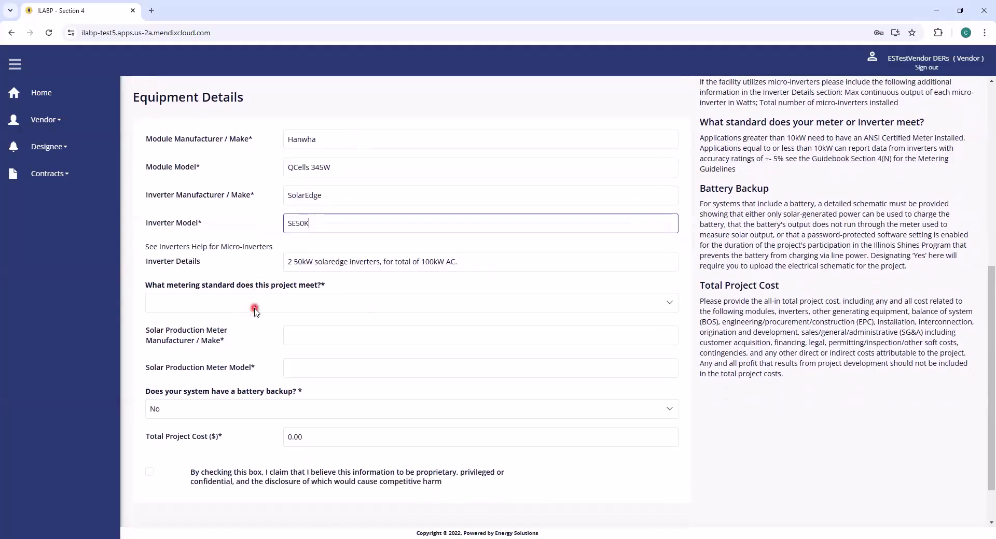
left_click(255, 309)
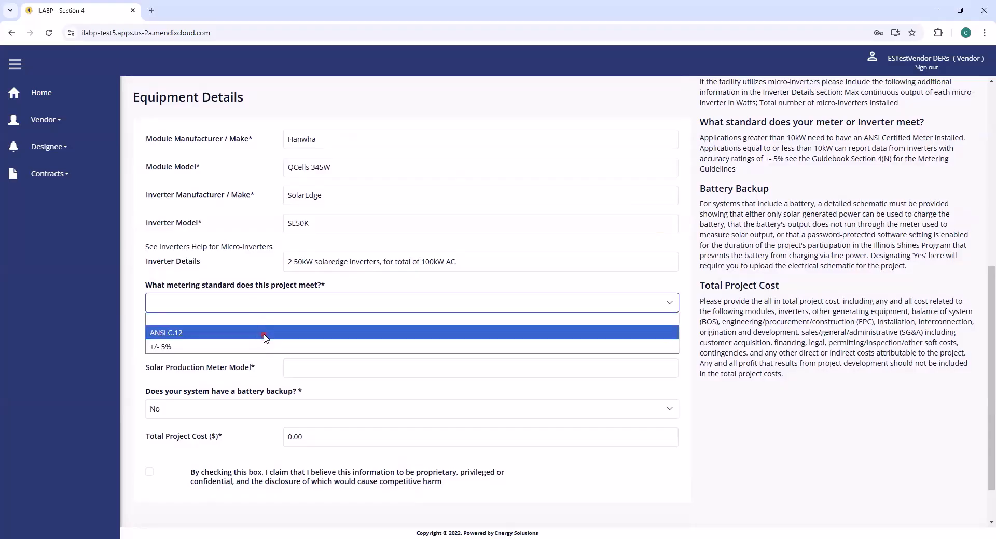
left_click(265, 334)
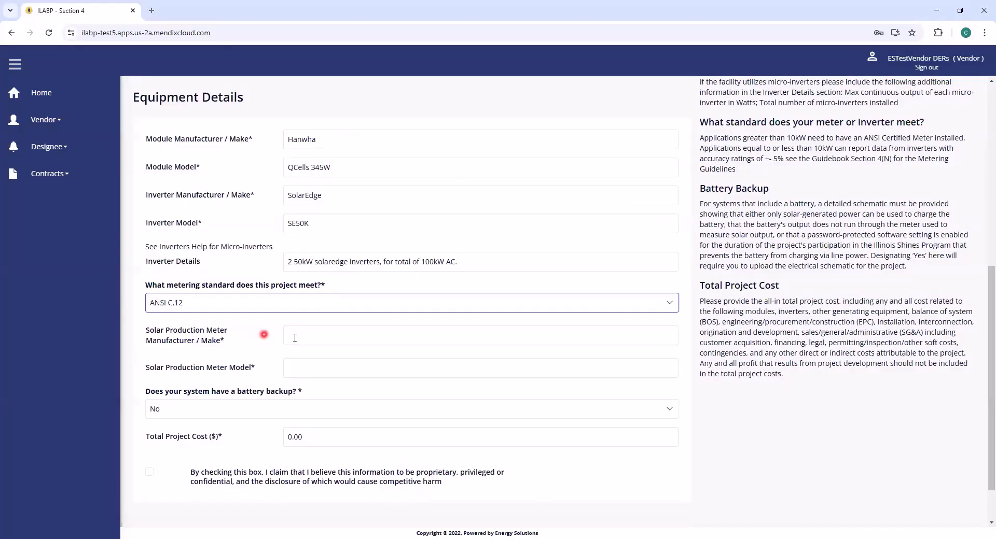
left_click(310, 327)
type("Vision")
key("Tab")
type("LTE Cat m1 Moden")
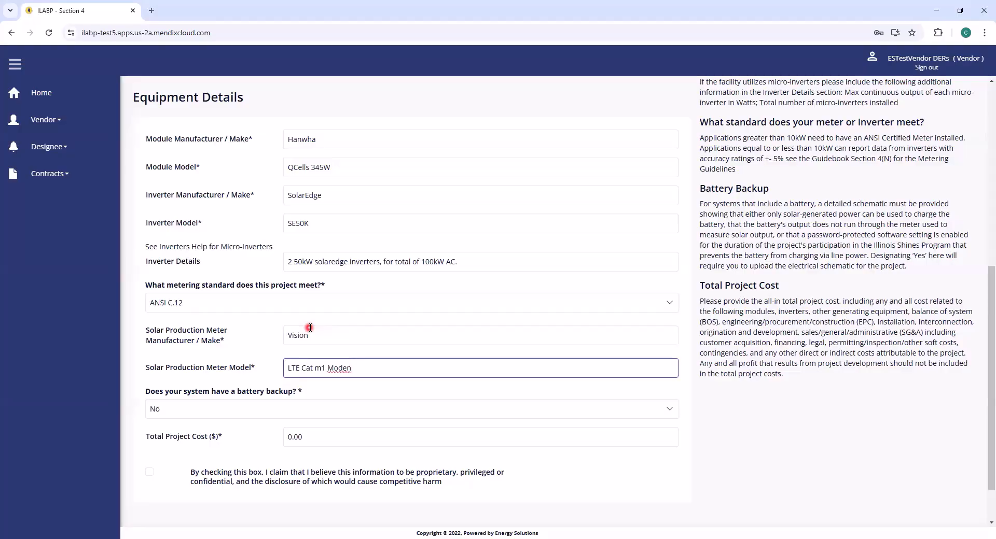
key("BackSpace")
type("m")
- Set the Total Project Cost to 210000 dollars
scroll(435, 312, "down", 2)
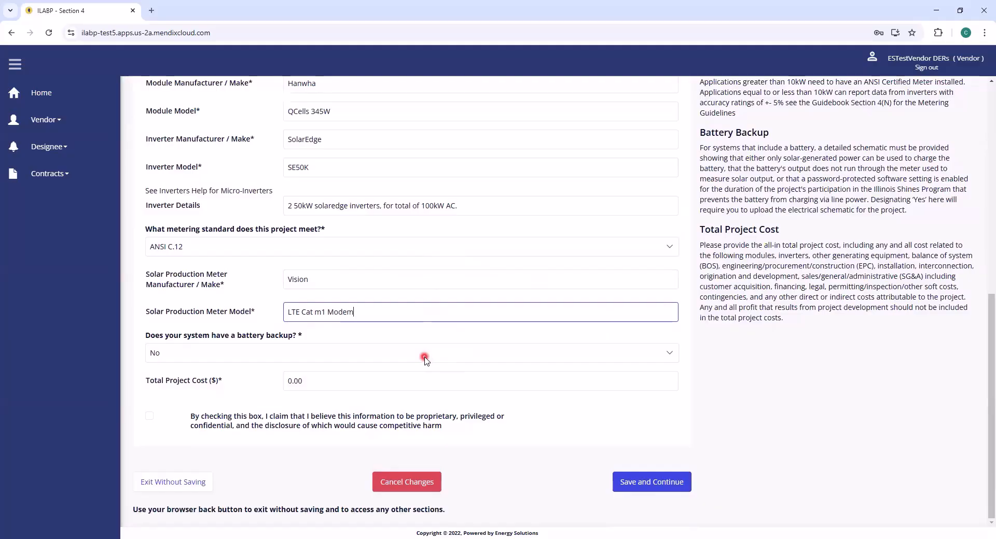
left_click_drag(342, 381, 285, 381)
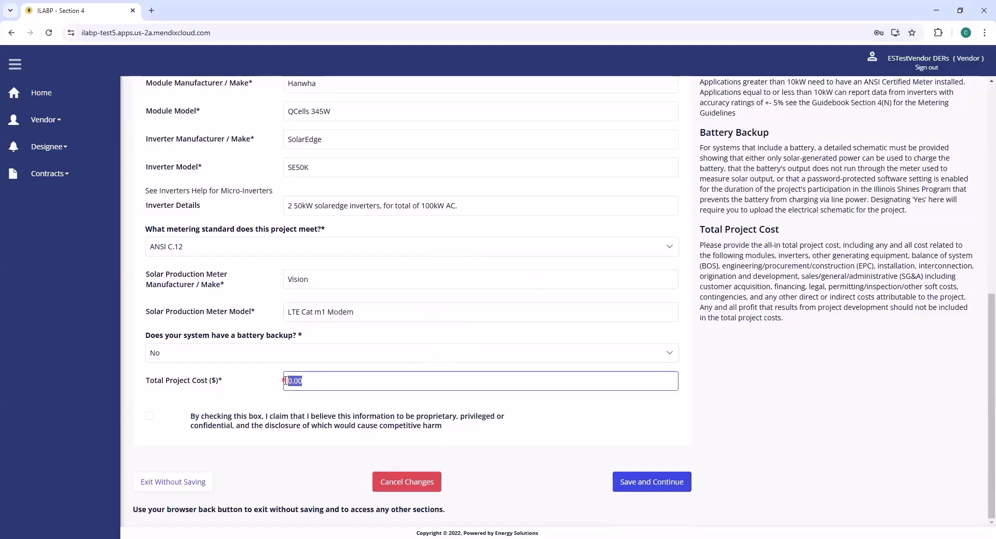
type("210000")
left_click(294, 392)
- Claim the cost information as proprietary, privileged or confidential and save Section 4
left_click(150, 417)
left_click(149, 417)
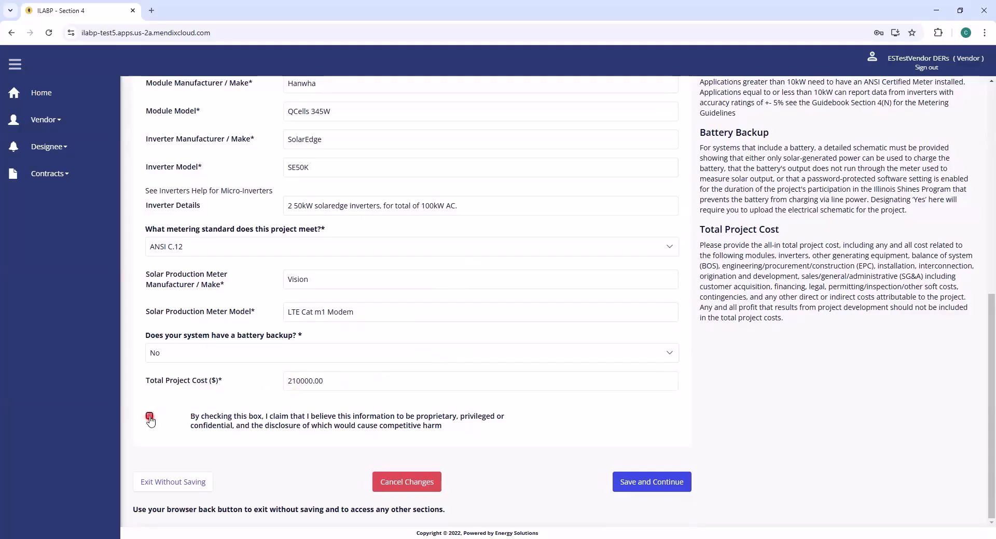
left_click(648, 484)
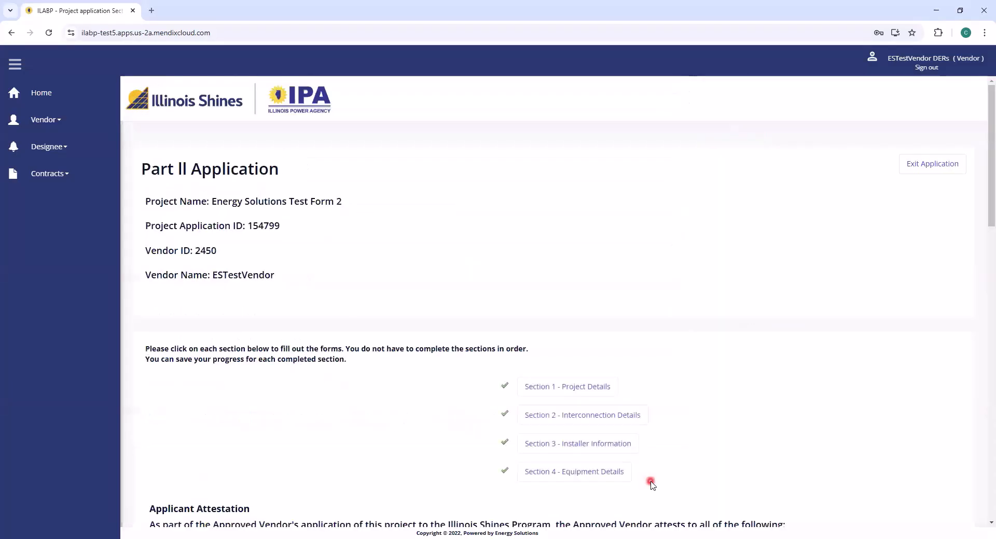
- Accept the first five Applicant Attestation statements, from marketing compliance through the minimum contract requirements
scroll(652, 483, "down", 2)
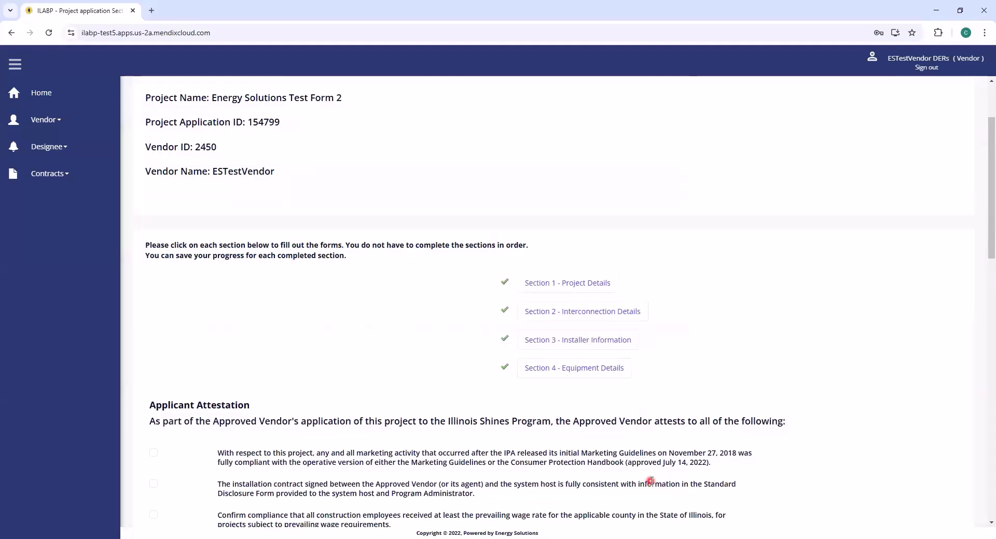
scroll(651, 481, "down", 4)
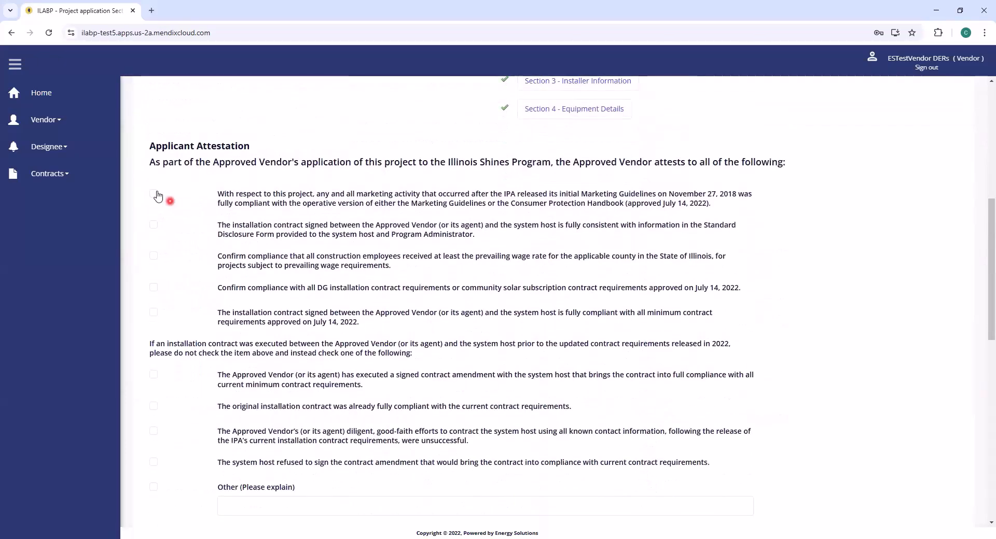
left_click(153, 194)
left_click(154, 224)
left_click(154, 256)
left_click(153, 287)
left_click(153, 311)
- Check the four pre-2022 contract statements, from the signed contract amendment through the system host's refusal to sign
scroll(154, 314, "down", 2)
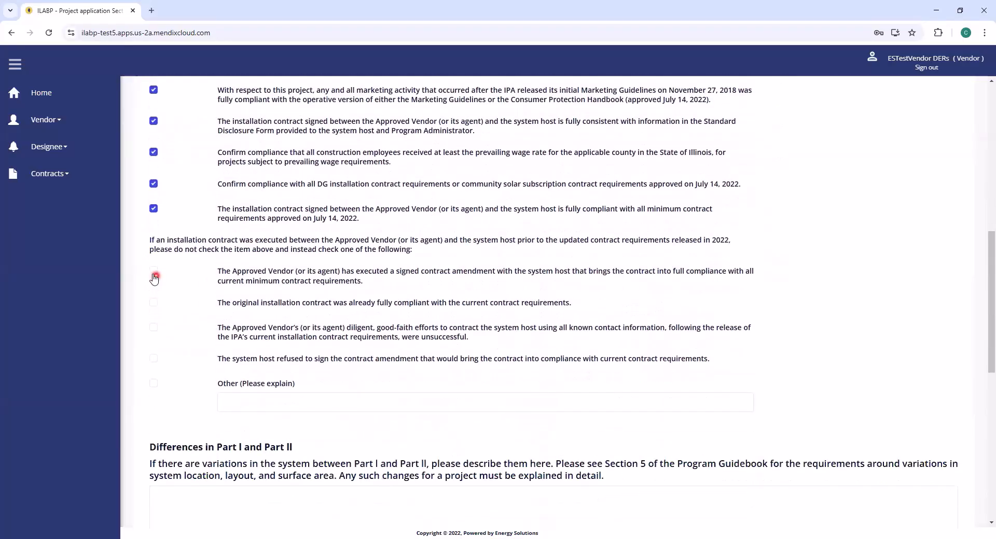
left_click(153, 271)
left_click(153, 302)
left_click(153, 327)
left_click(153, 358)
- Leave the Part I and Part II differences and the comments blank, and proceed to the Documents Upload page
scroll(638, 390, "down", 2)
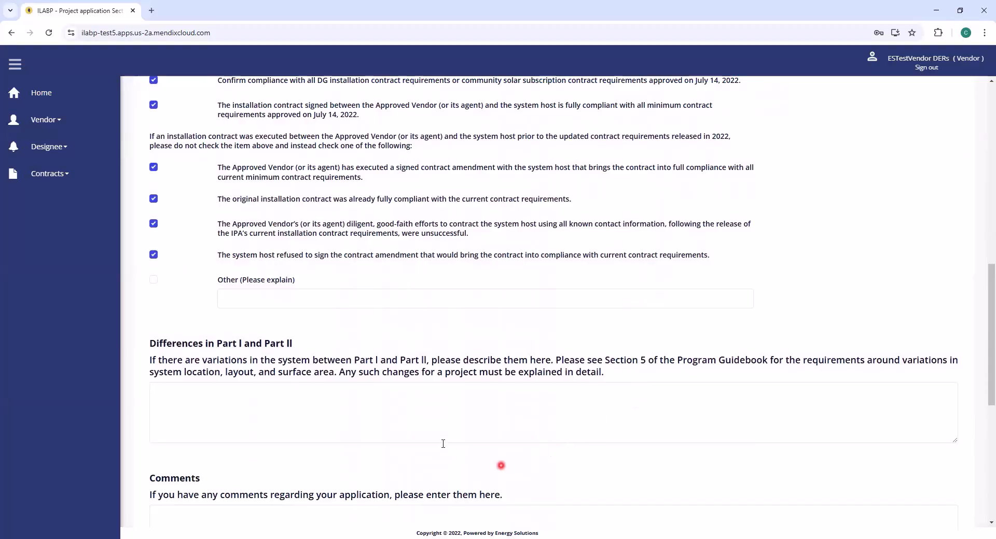
scroll(442, 443, "down", 1)
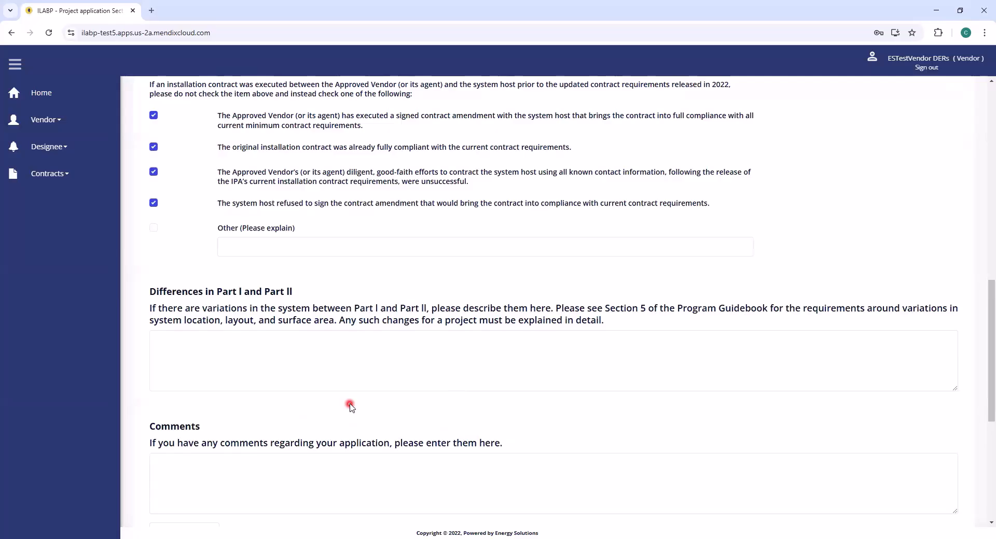
scroll(350, 407, "down", 3)
scroll(350, 407, "down", 2)
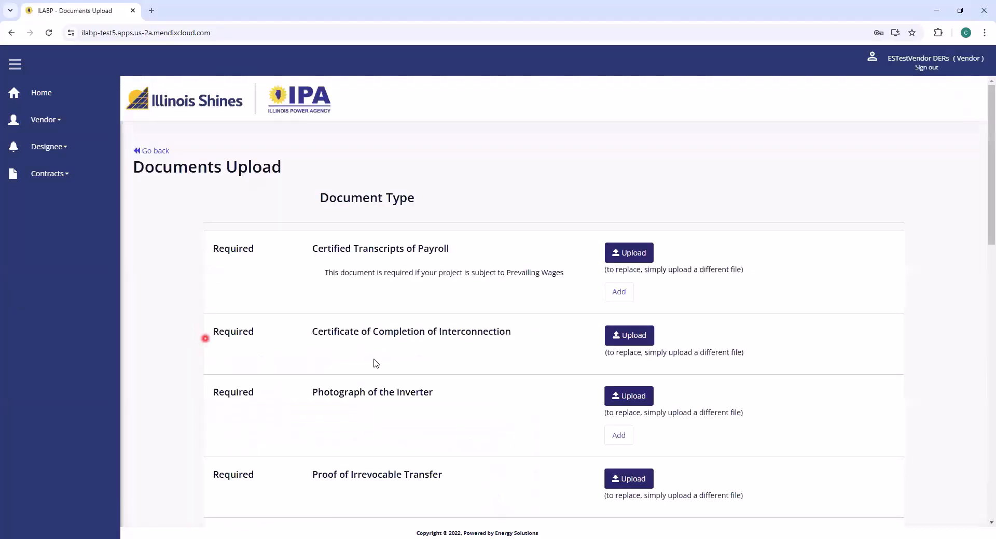
- Upload the file ID803648_20250124_1 as the Certified Transcripts of Payroll document
scroll(753, 385, "down", 1)
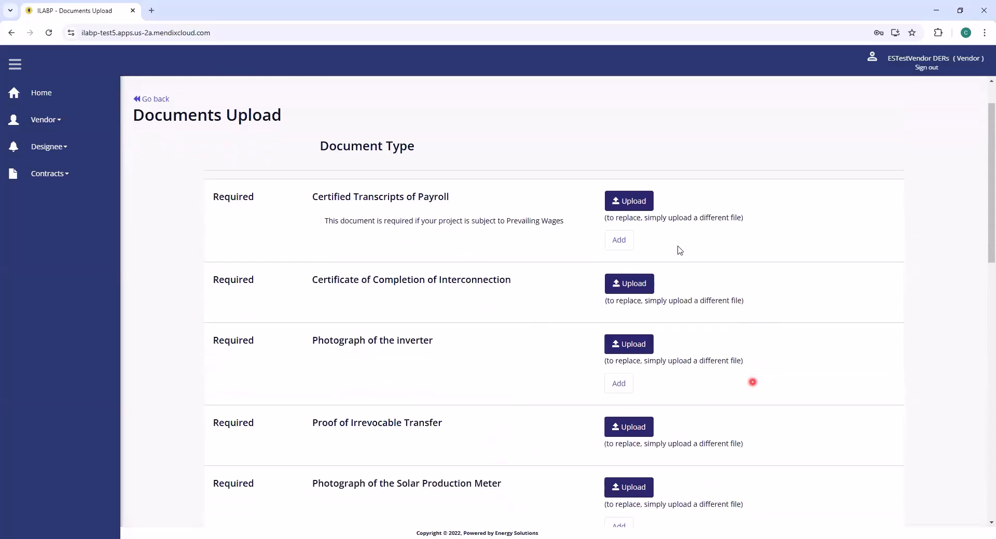
left_click(634, 202)
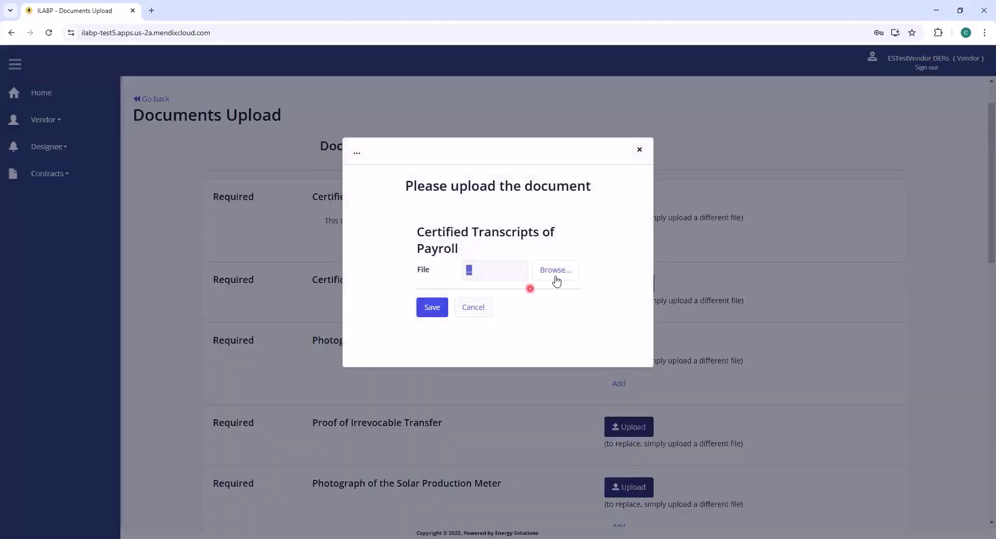
left_click(556, 271)
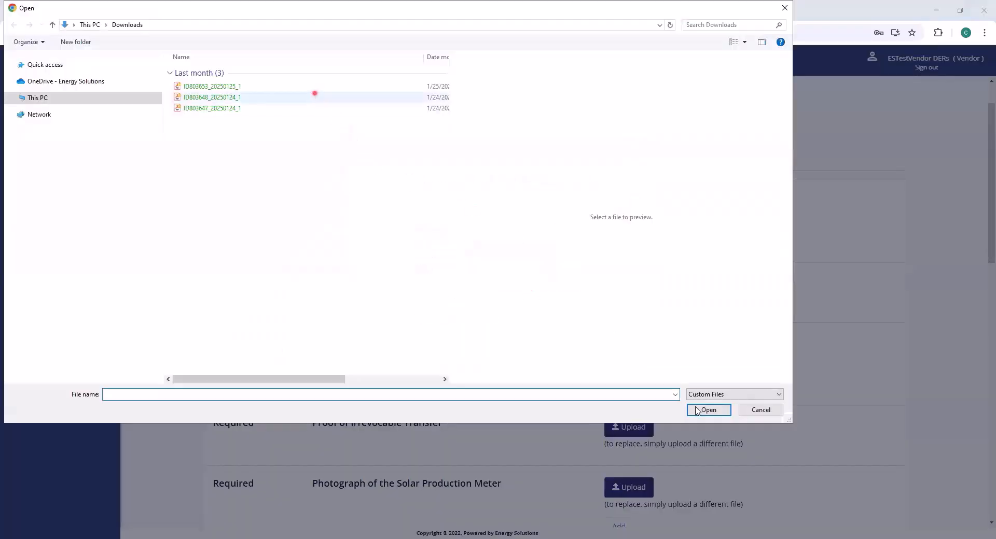
left_click(707, 410)
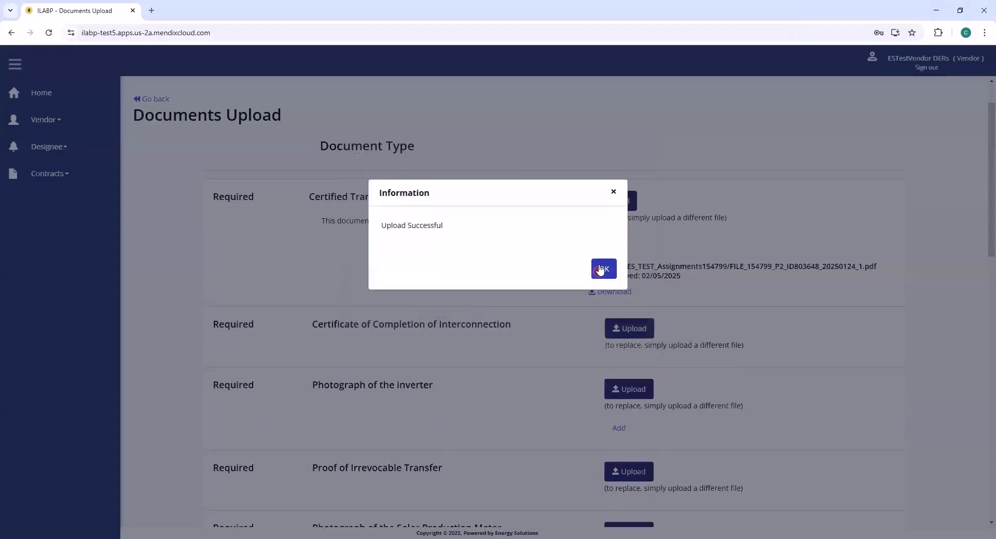
left_click(600, 271)
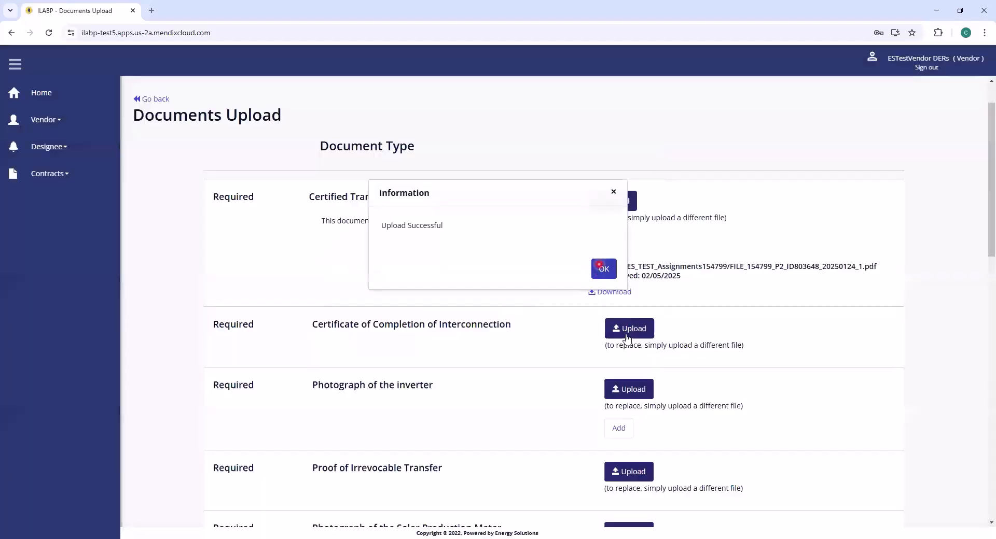
- Upload the file ID803653_20250125_1 as the Certificate of Completion of Interconnection
left_click(632, 335)
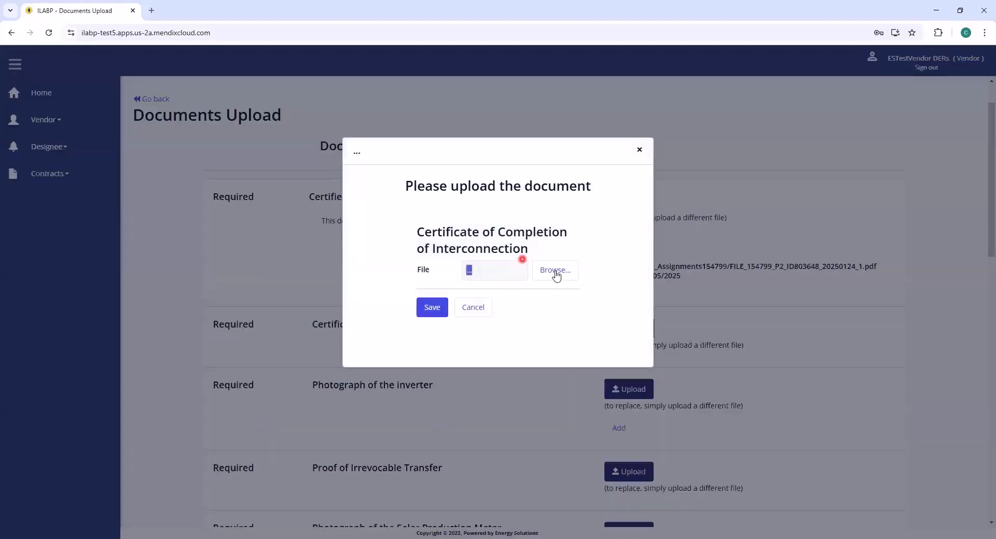
left_click(555, 272)
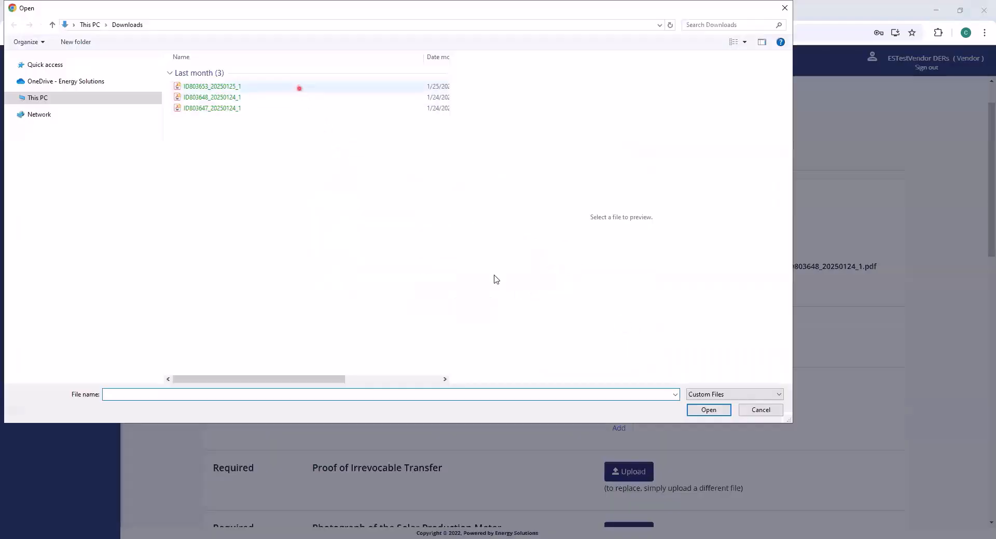
left_click(708, 412)
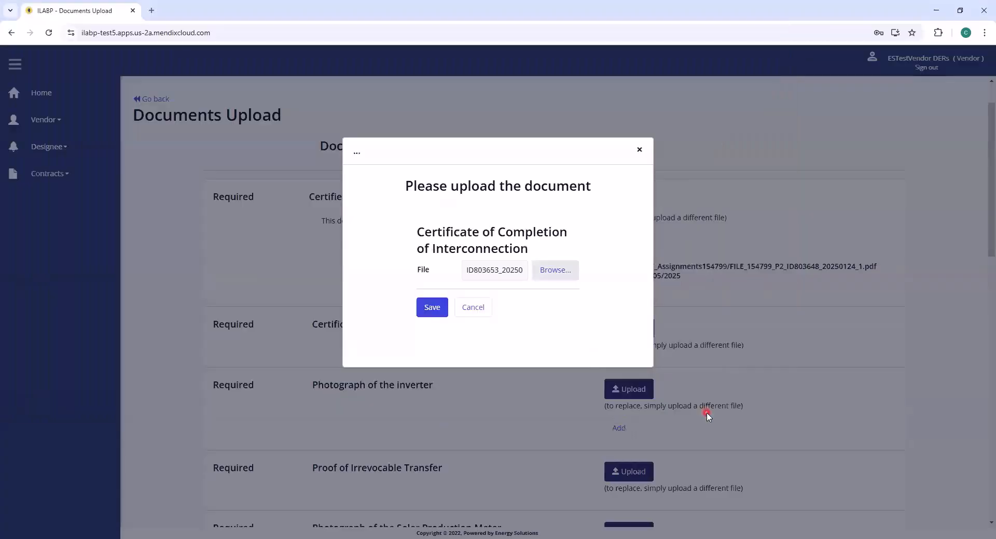
left_click(442, 309)
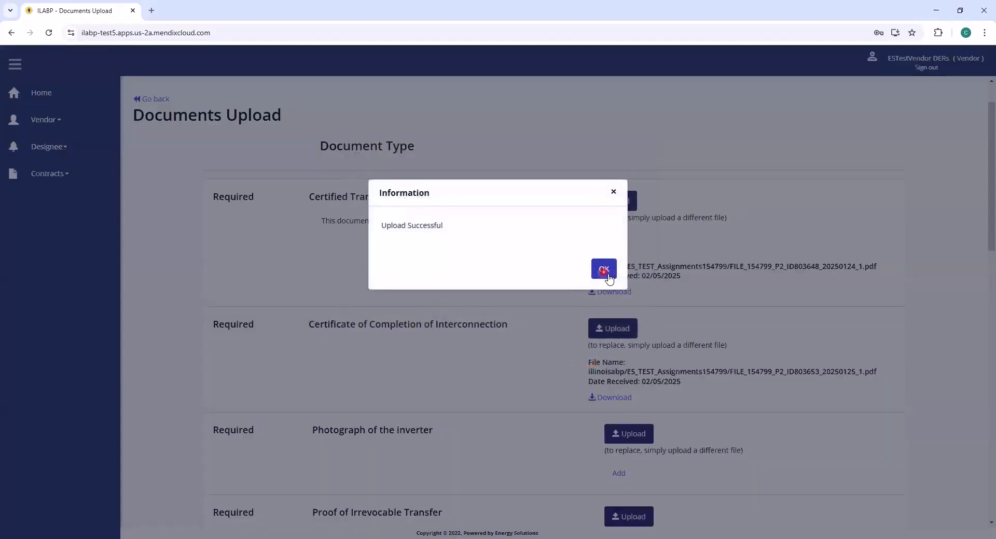
left_click(601, 270)
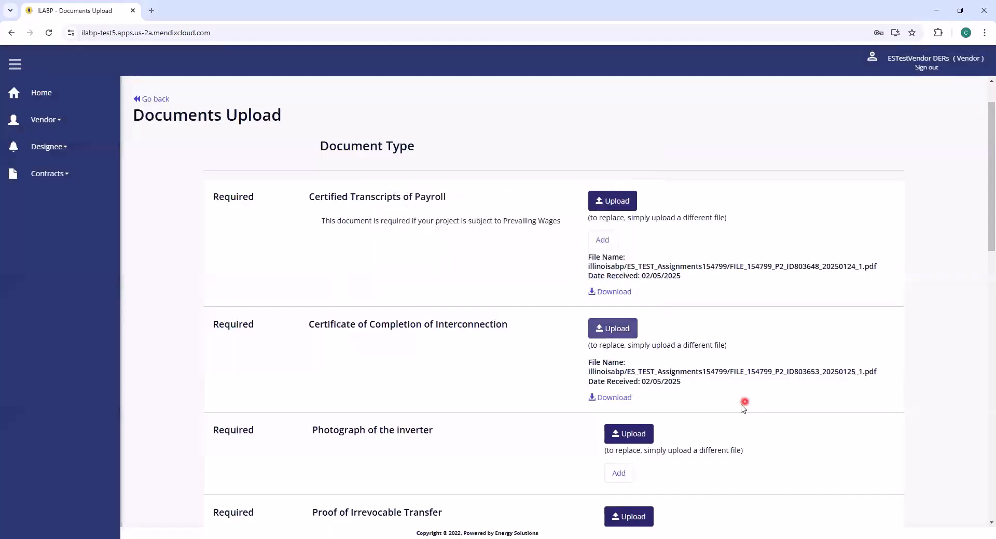
- Upload the file ID803647_20250124_1 as the Photograph of the inverter
scroll(743, 408, "down", 2)
left_click(628, 329)
left_click(572, 269)
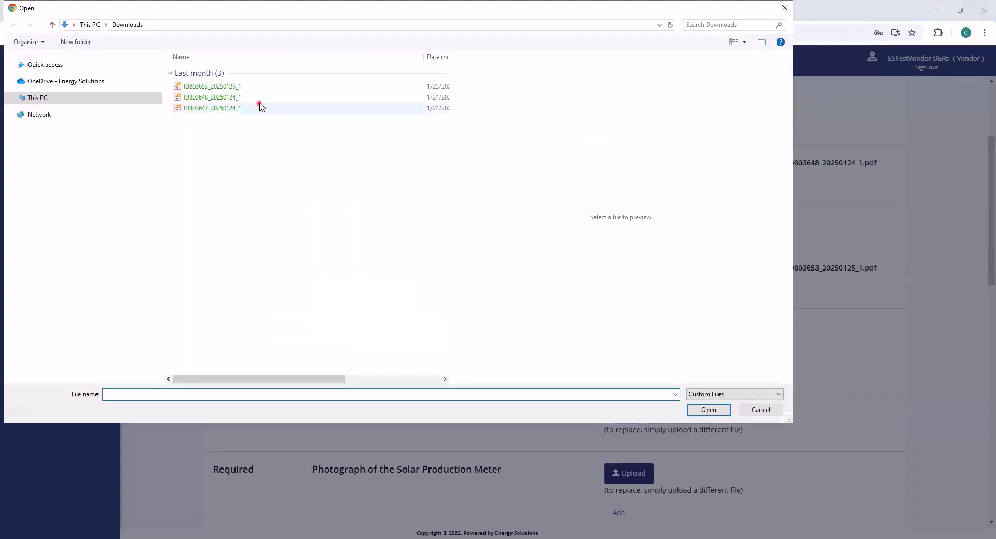
double_click(260, 107)
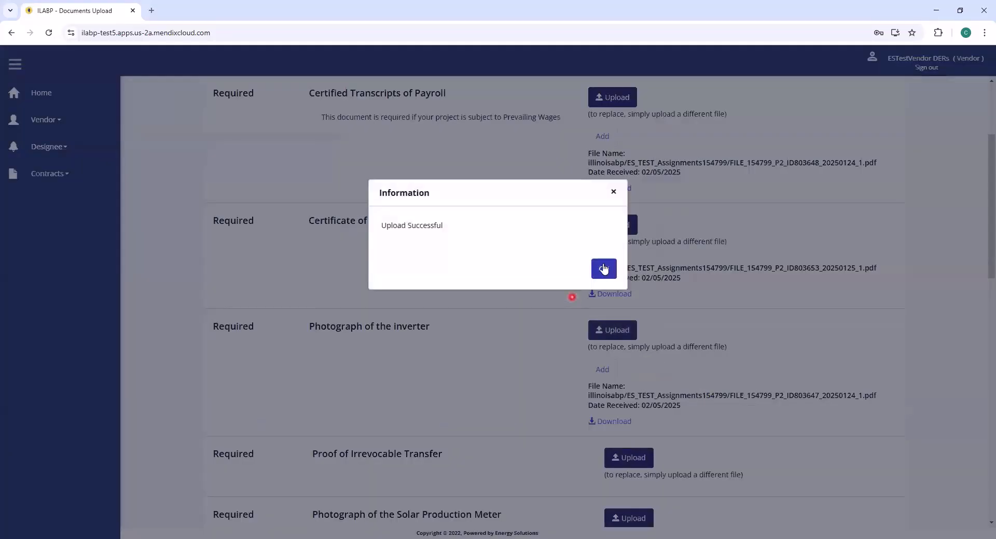
left_click(601, 268)
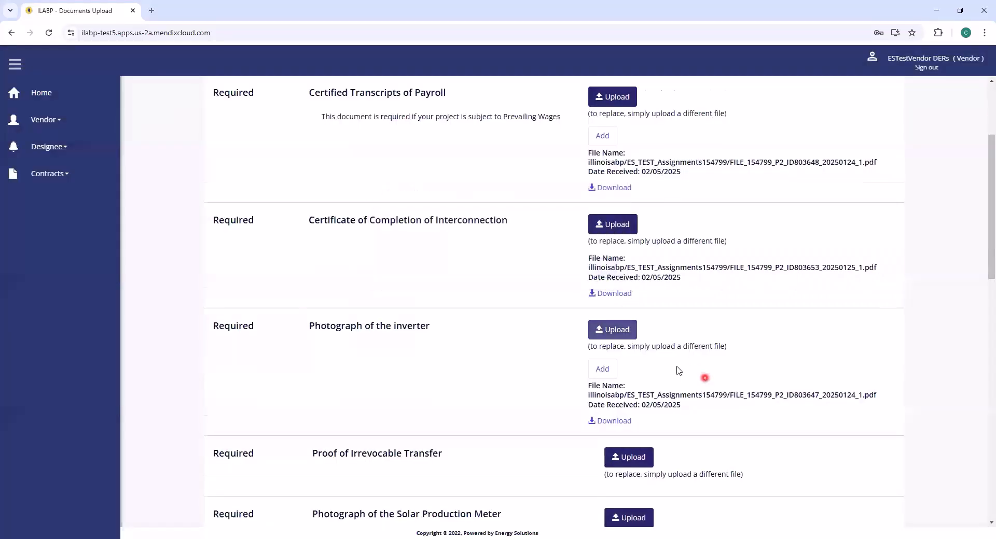
- Upload the file ID803647_20250124_1 as the Proof of Irrevocable Transfer
scroll(677, 370, "down", 2)
left_click(627, 352)
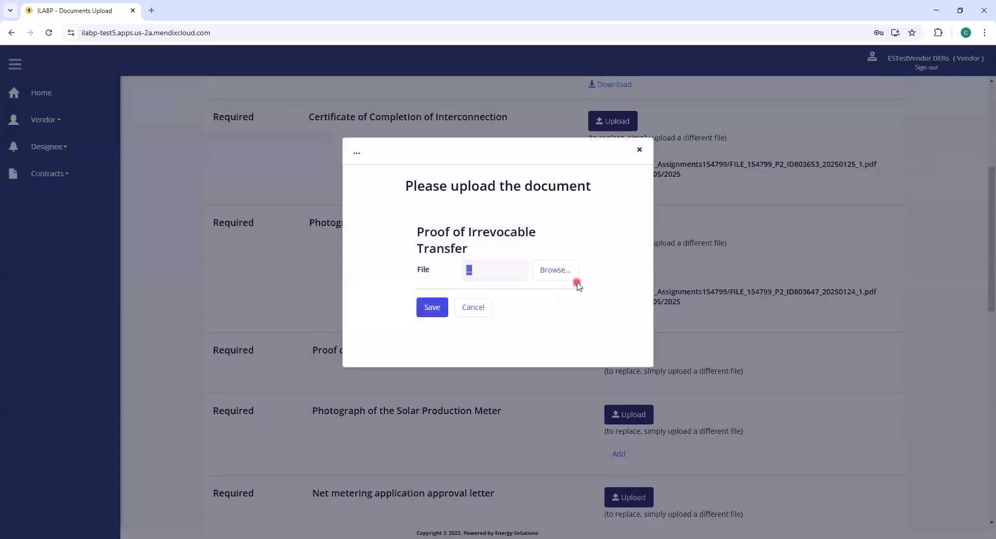
left_click(552, 271)
left_click(300, 108)
left_click(708, 410)
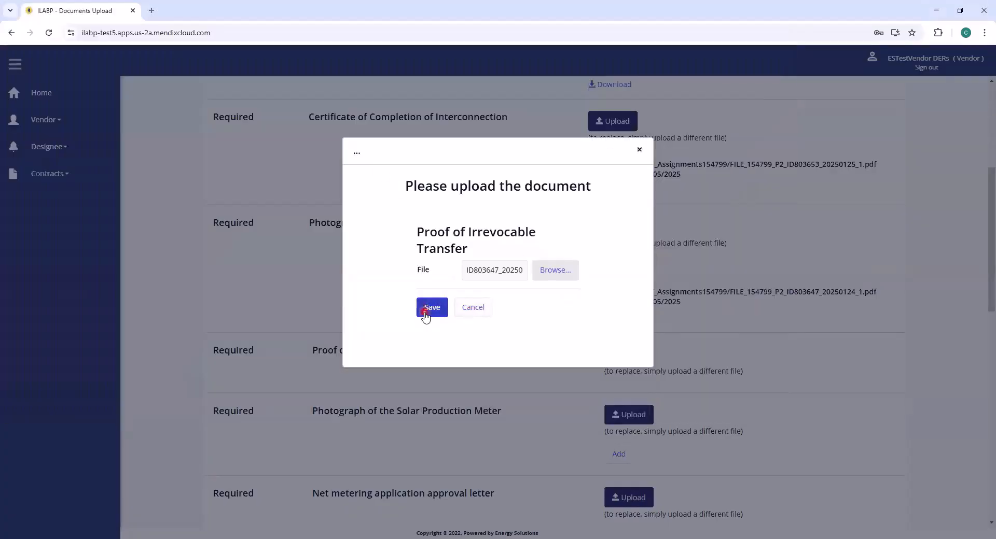
left_click(425, 314)
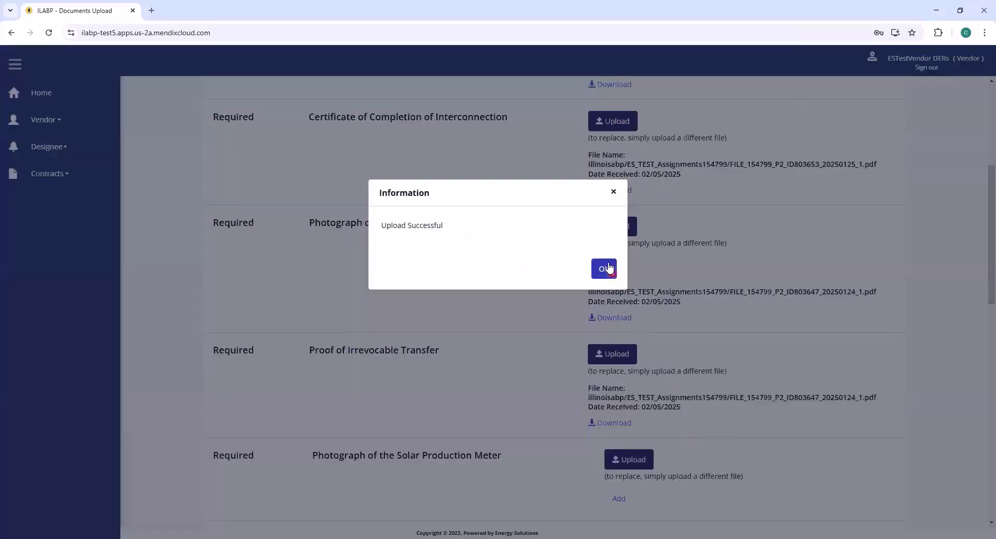
left_click(603, 269)
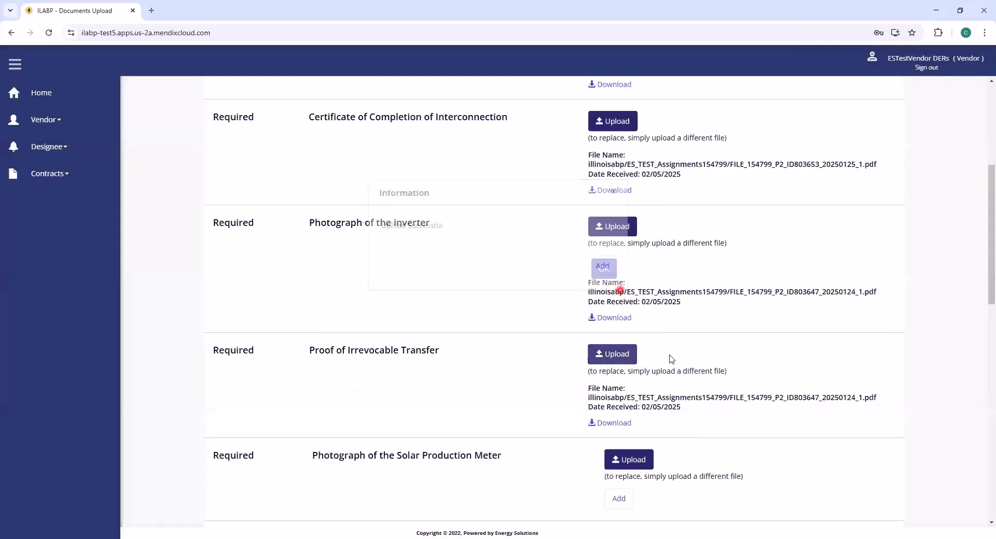
- Upload the file ID803647_20250124_1 as the Photograph of the Solar Production Meter
scroll(658, 363, "down", 2)
left_click(633, 358)
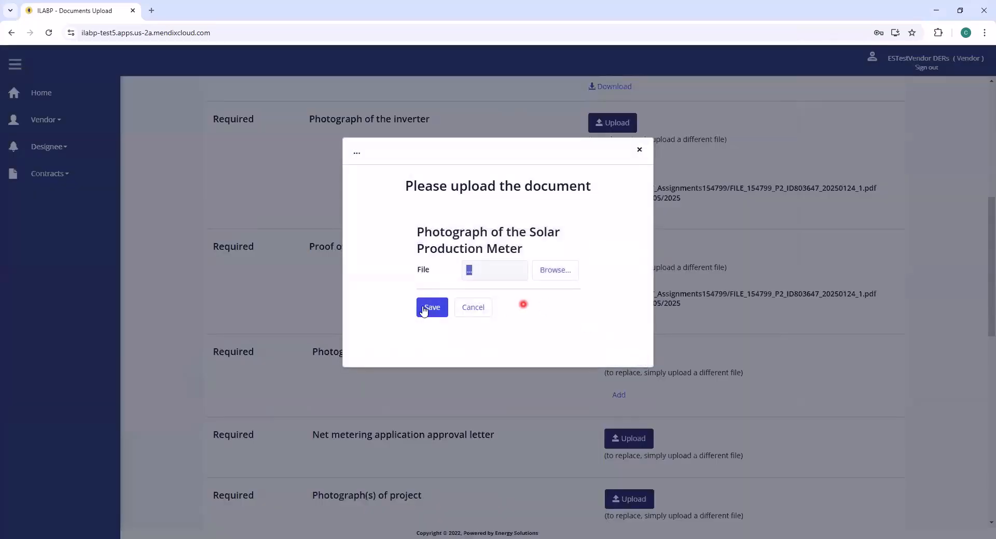
left_click(431, 308)
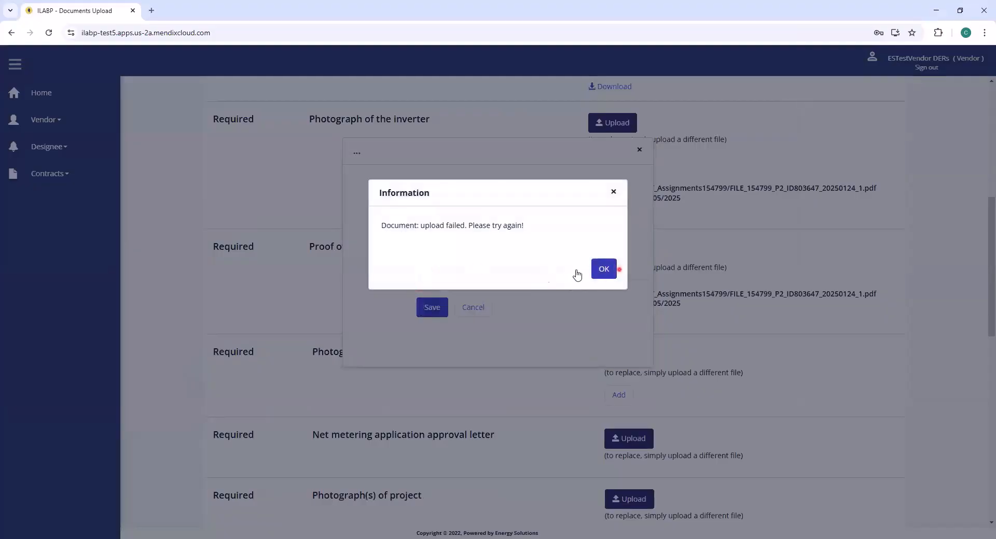
left_click(602, 269)
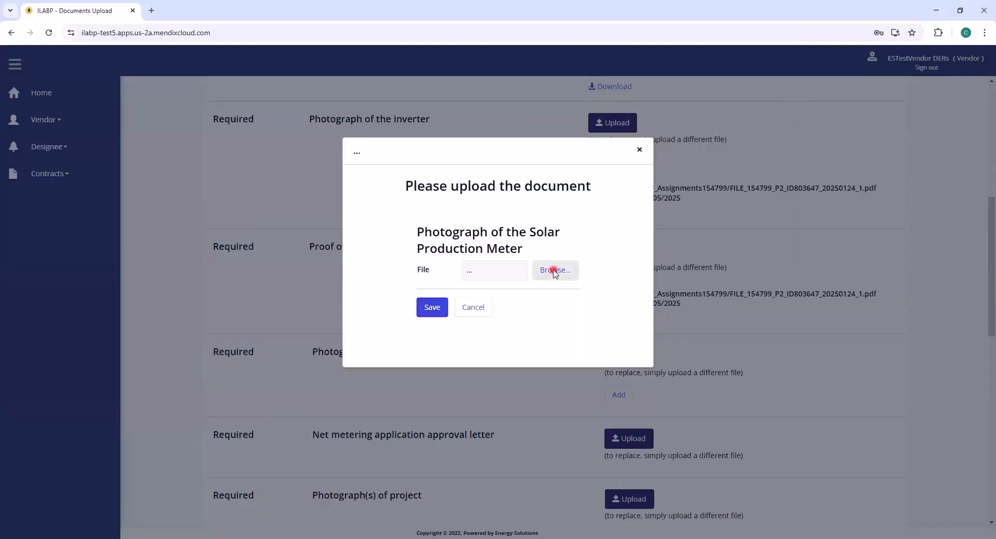
left_click(554, 269)
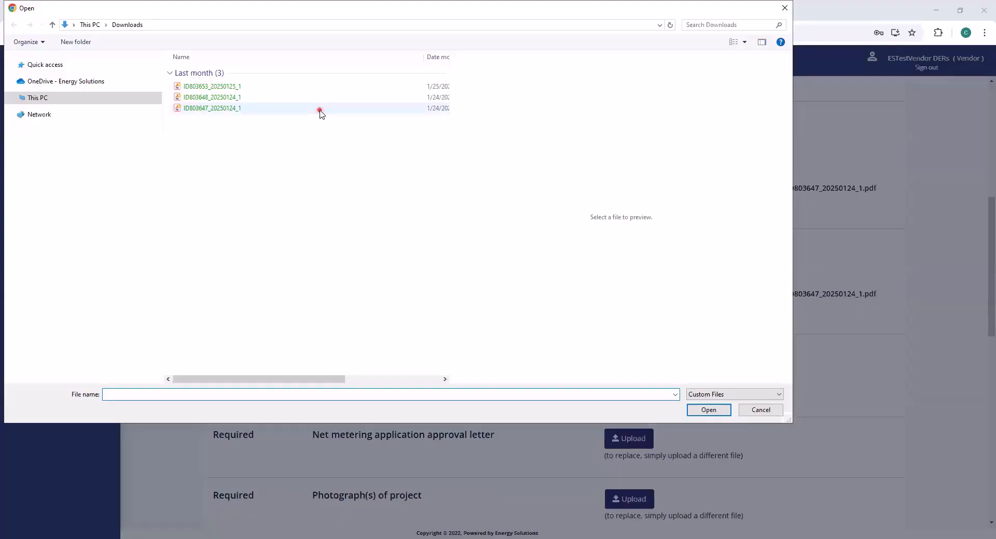
left_click(713, 412)
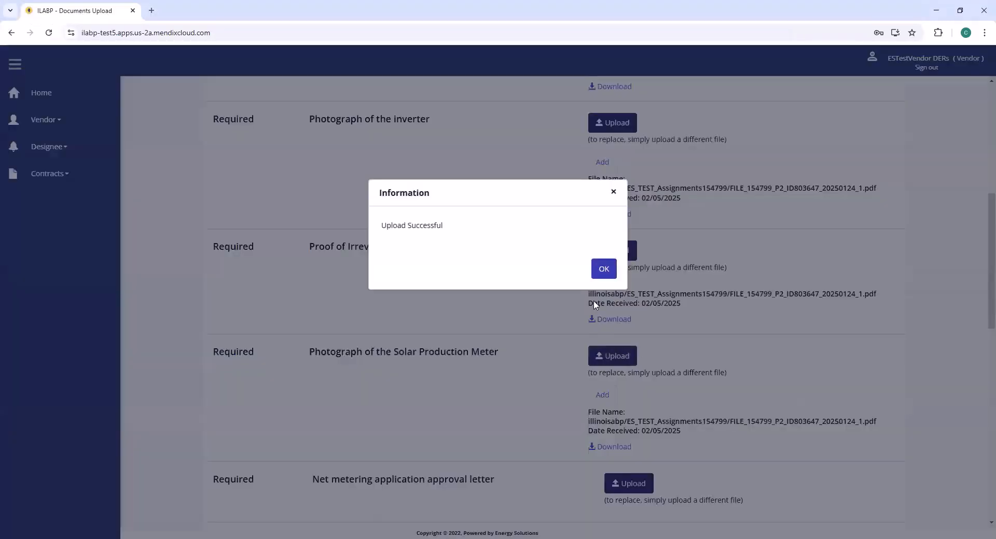
left_click(599, 273)
- Upload the file ID803647_20250124_1 as the Net metering application approval letter
scroll(725, 441, "down", 3)
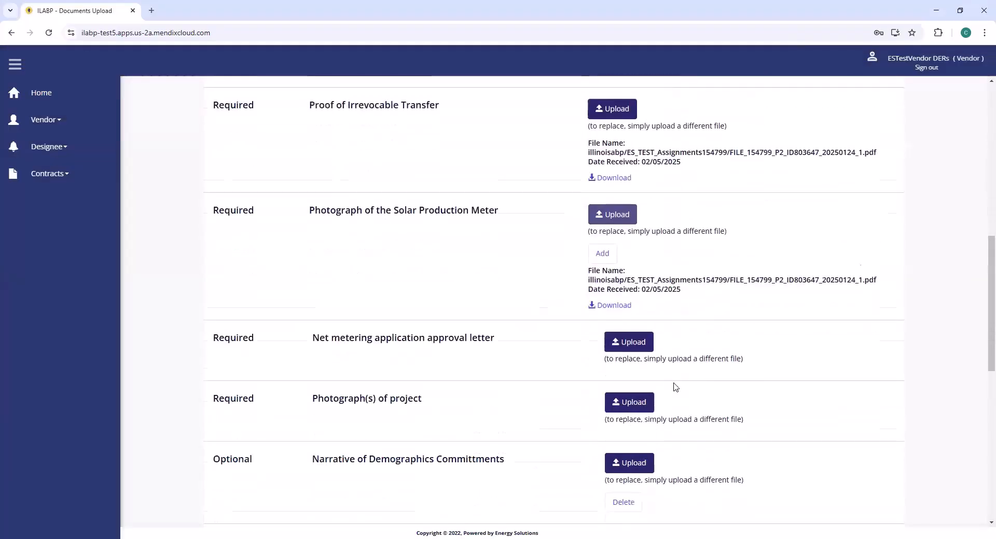
left_click(629, 329)
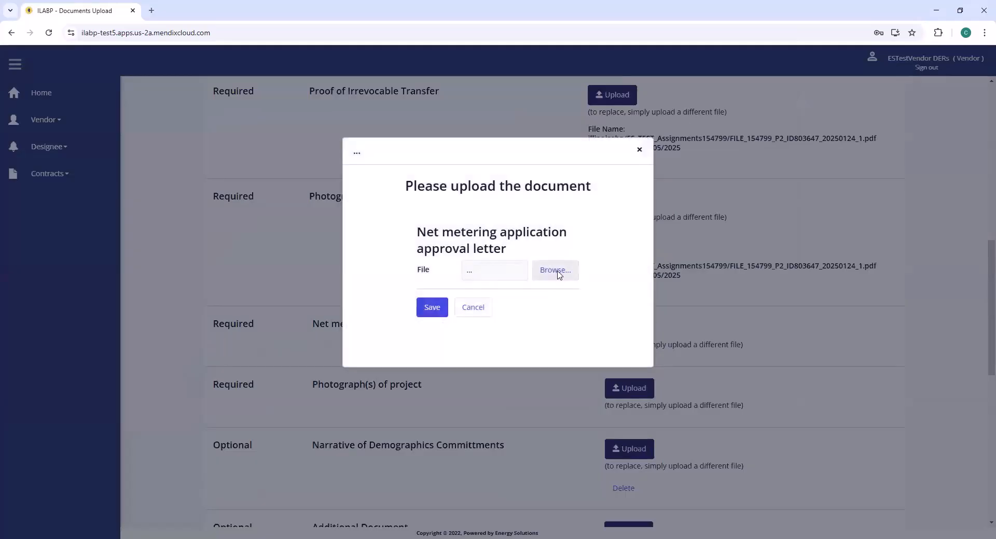
left_click(559, 276)
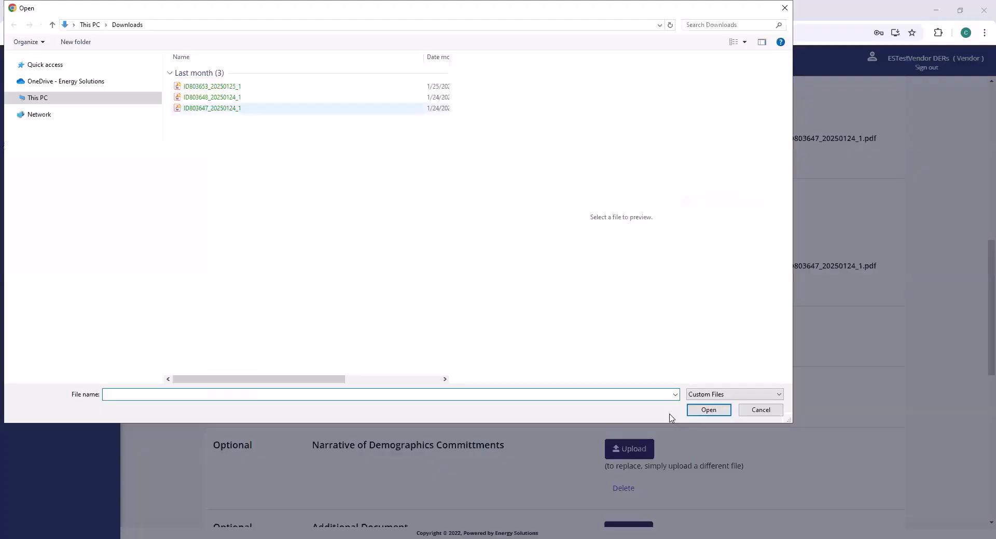
left_click(708, 409)
key("Return")
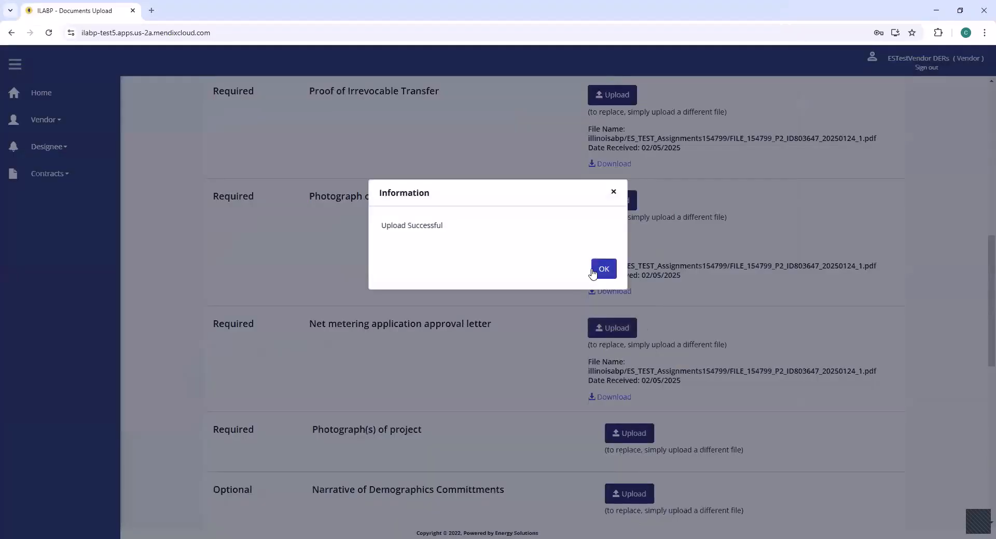
left_click(597, 274)
- Upload the file ID803647_20250124_1 as the Photograph(s) of project document
left_click(640, 434)
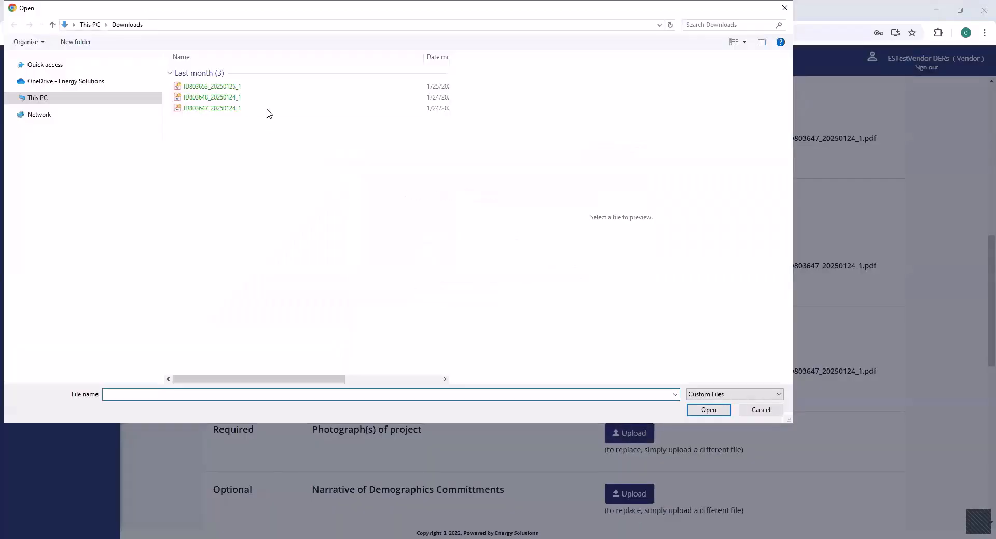
left_click(266, 108)
left_click(708, 410)
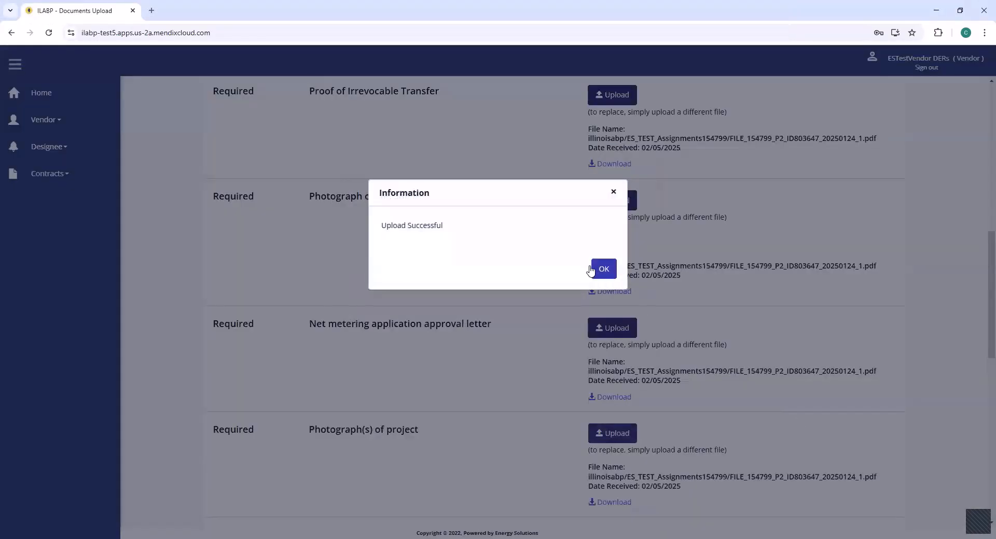
left_click(602, 270)
- Review the optional documents and the document requirement notes, and return to the Part II Application page
scroll(833, 436, "down", 6)
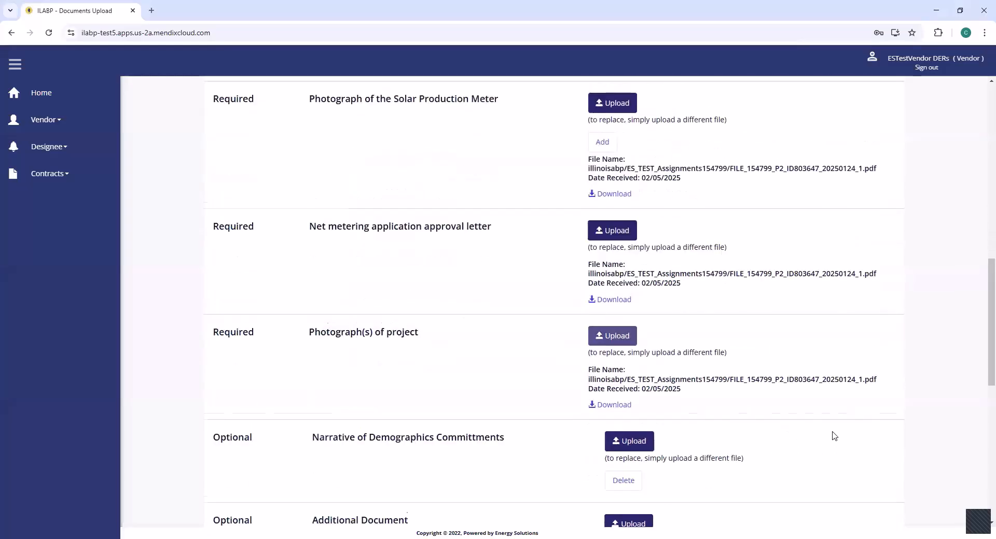
scroll(833, 436, "down", 5)
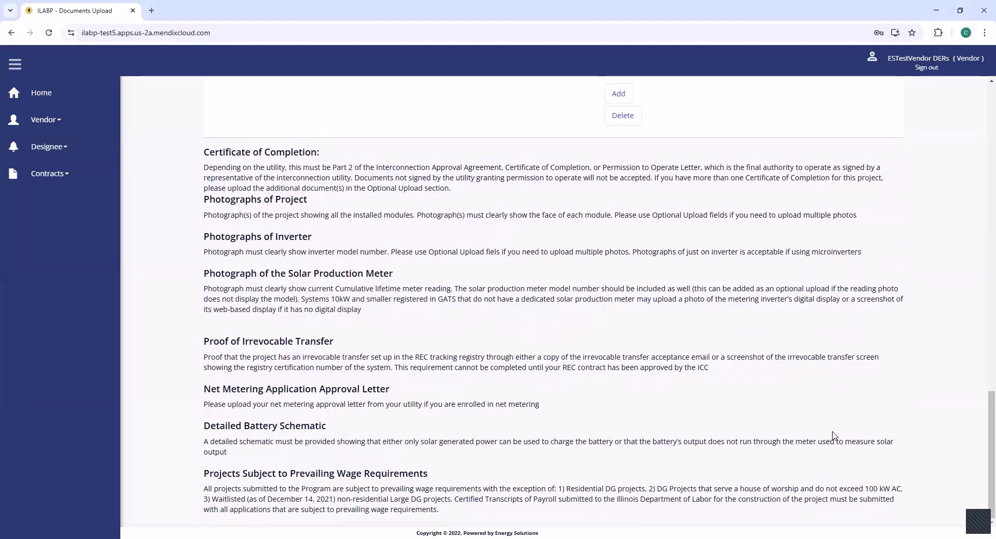
scroll(832, 436, "up", 20)
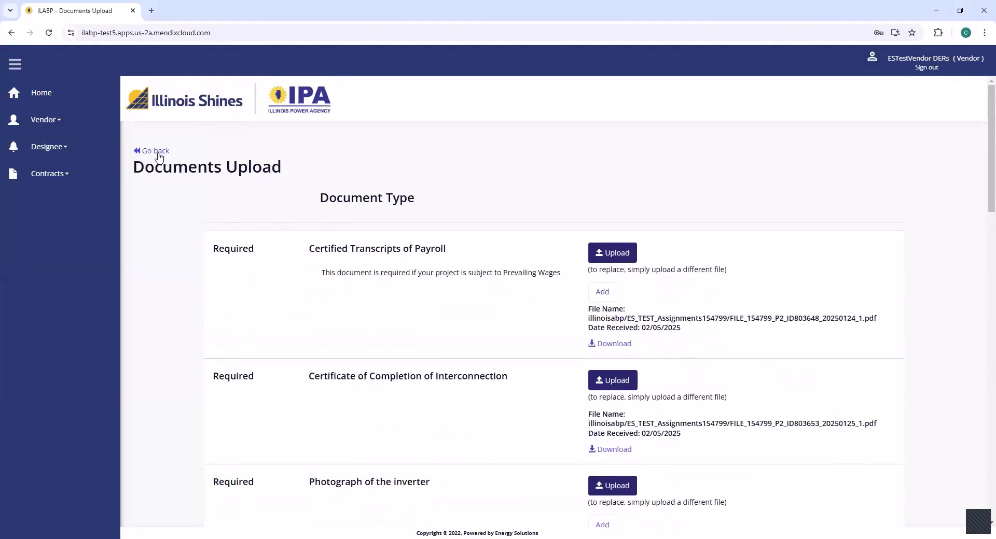
left_click(157, 152)
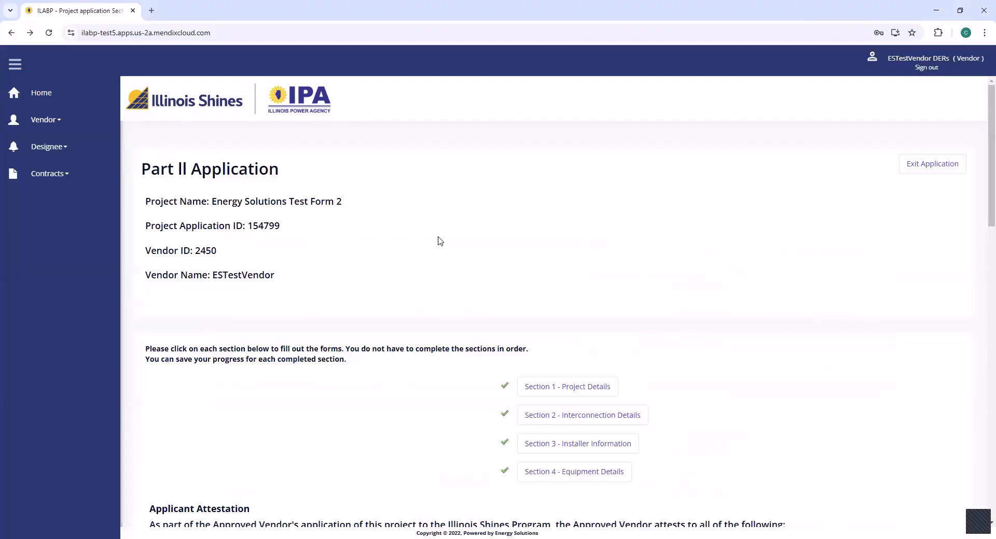
- Try to submit the Part II application for Energy Solutions Test Form 2
scroll(438, 240, "down", 5)
scroll(439, 241, "down", 10)
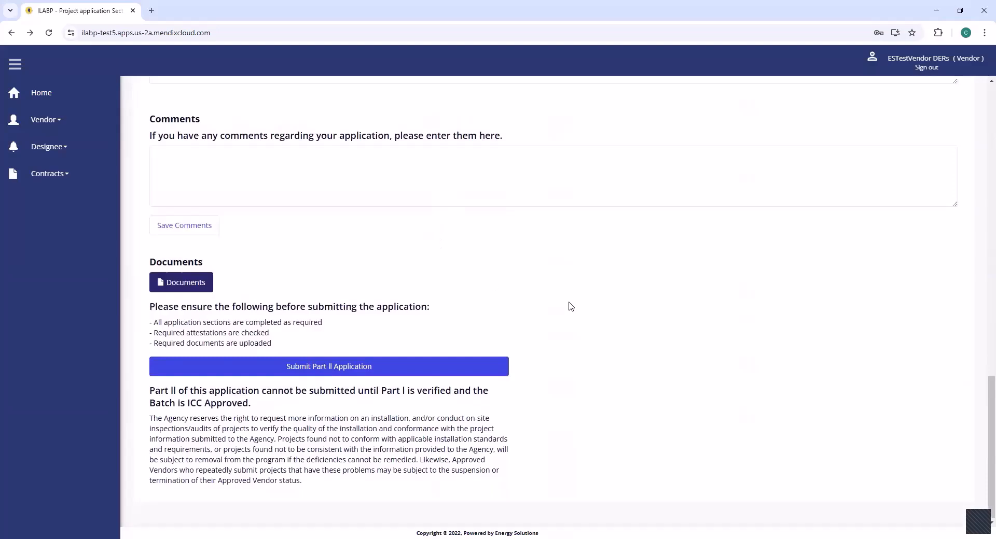
left_click(353, 372)
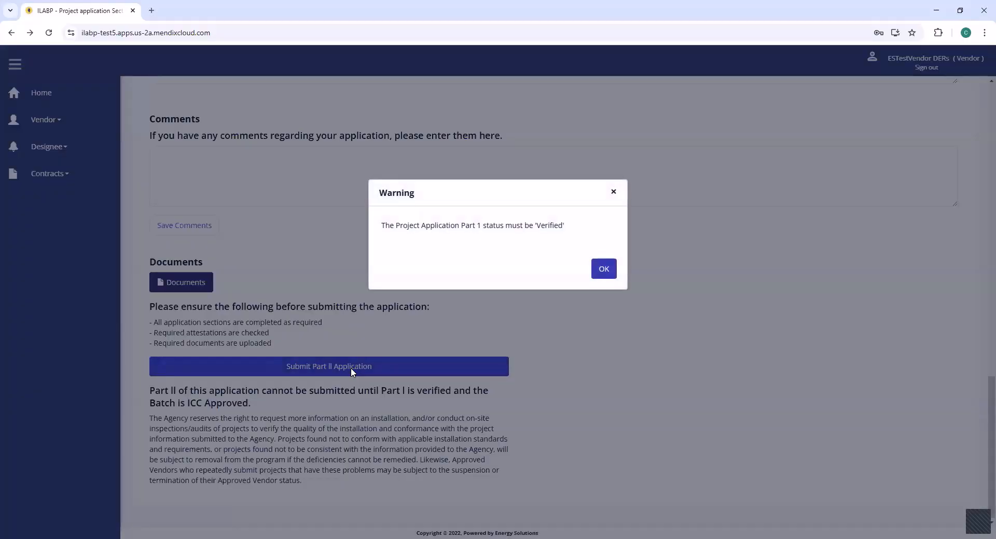
left_click(612, 193)
left_click(615, 264)
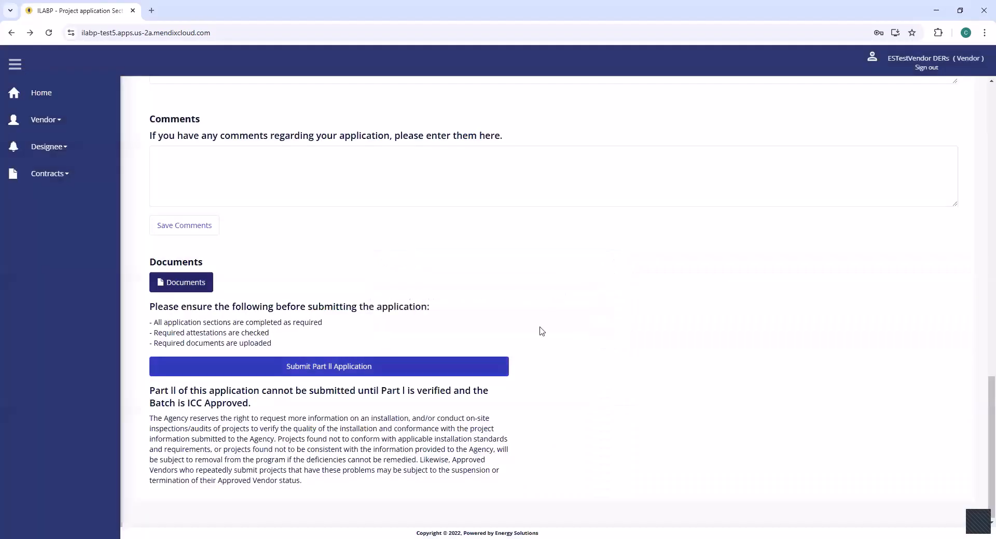
left_click(406, 366)
left_click(602, 271)
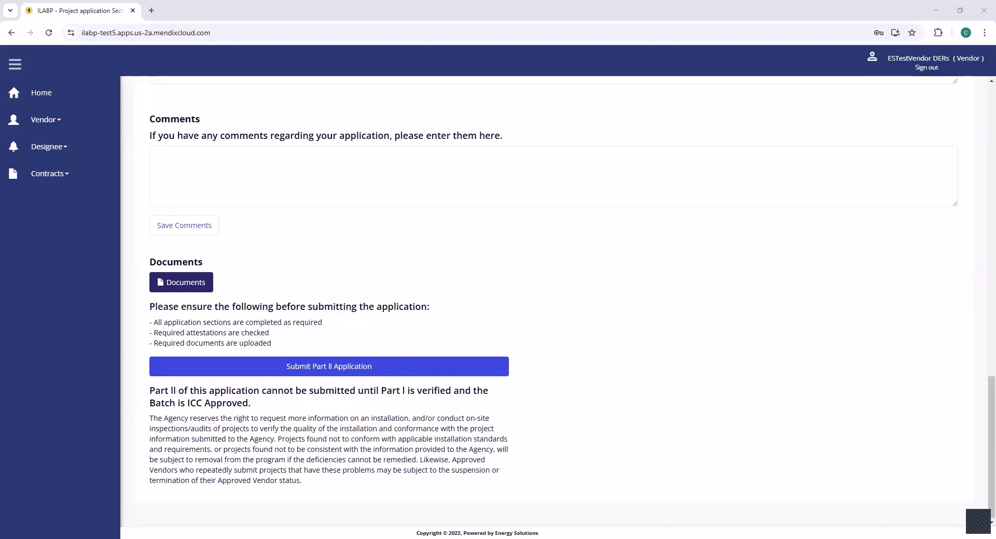
- Submit the Part II application and check its Part 2 and batch status in the Project Applications list
left_click(340, 370)
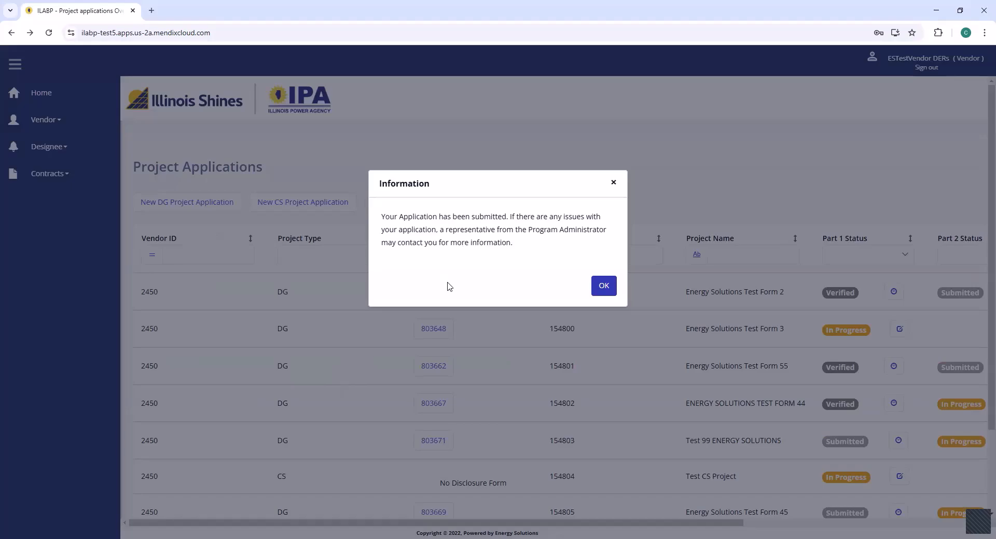
left_click(603, 286)
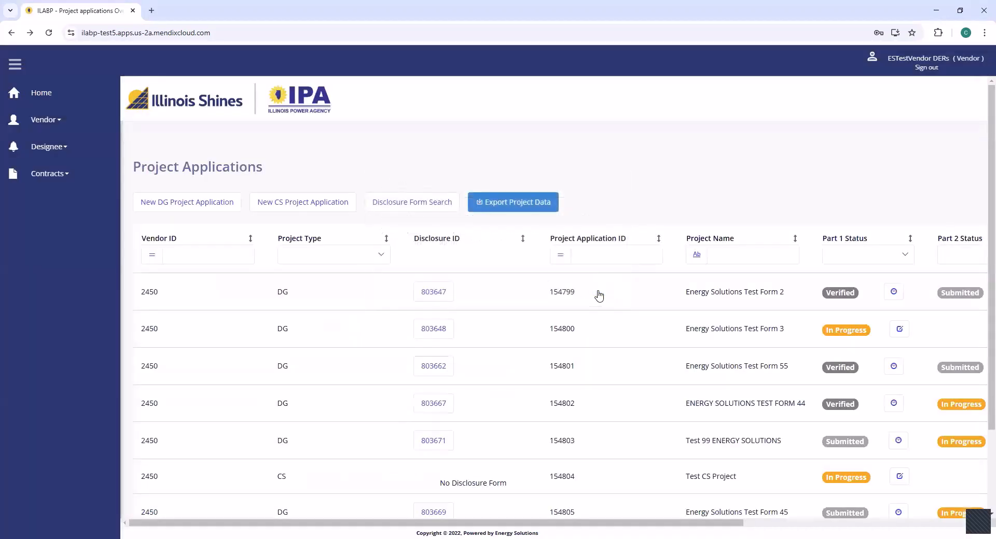
left_click_drag(671, 523, 852, 524)
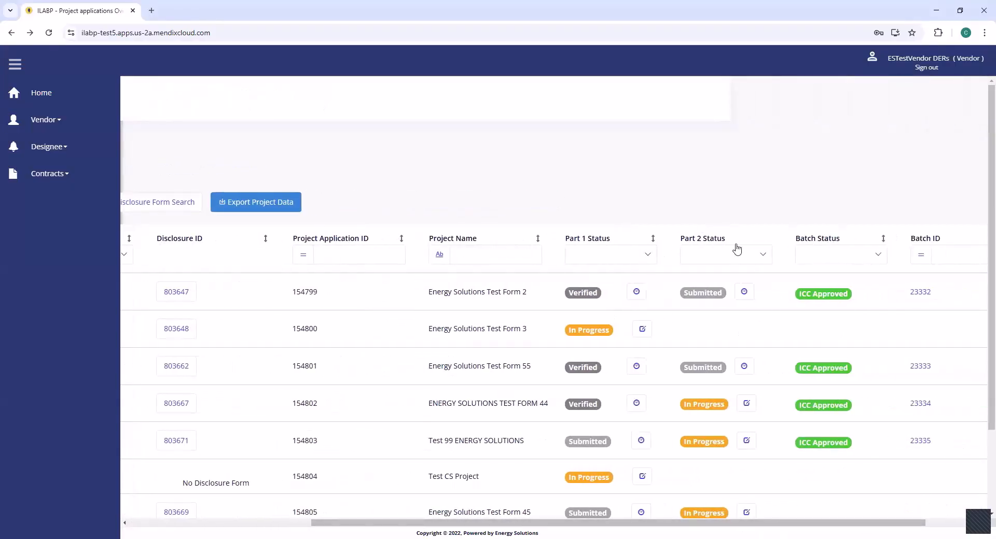